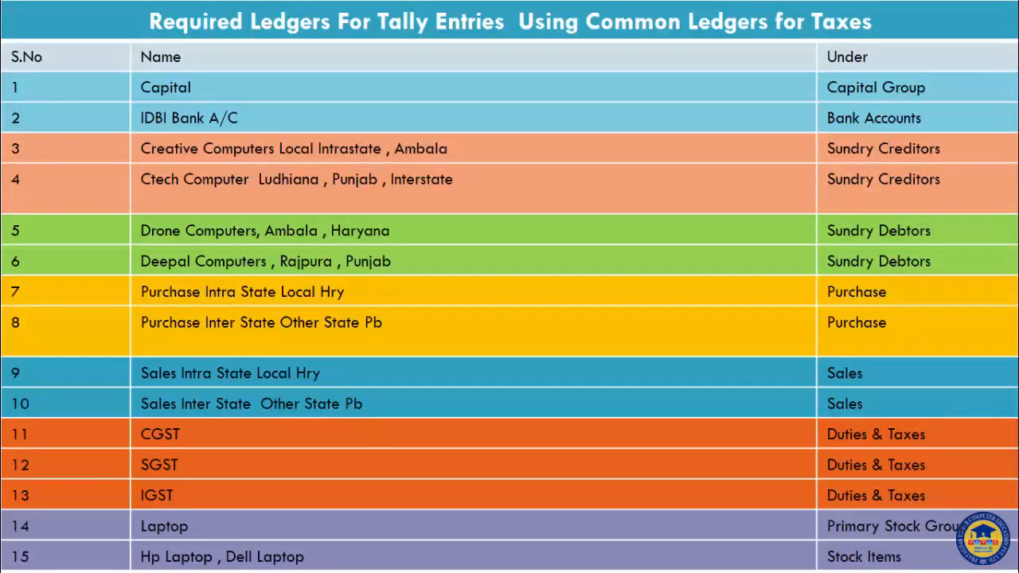
pyautogui.press('Right')
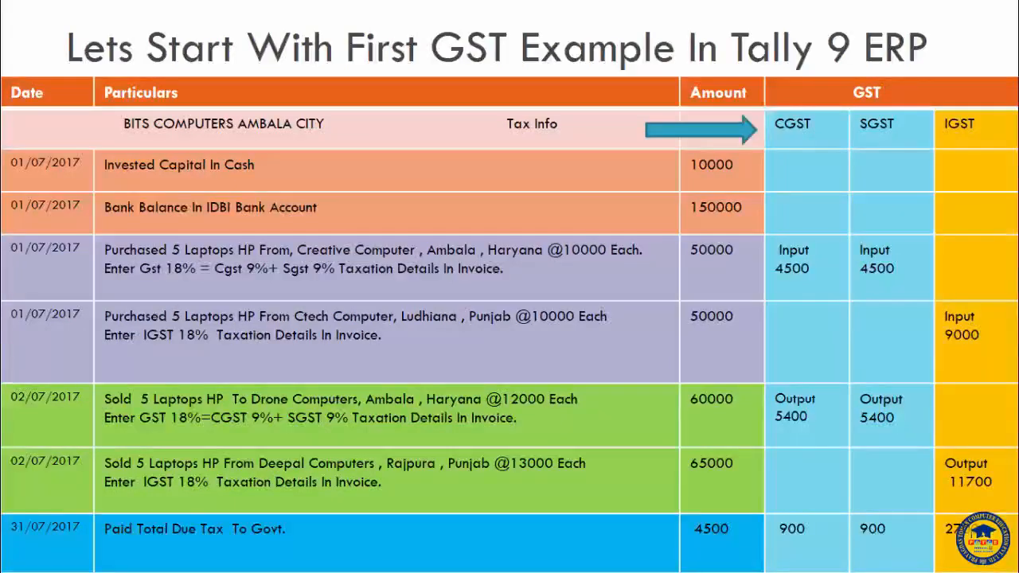
pyautogui.press('Right')
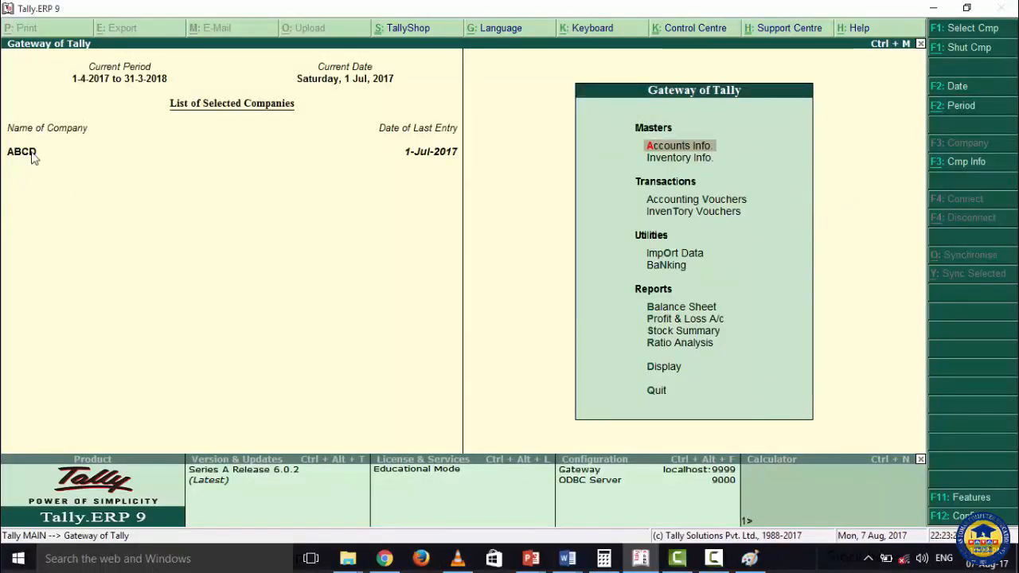
# Shut the open company ABCD.
pyautogui.click(967, 162)
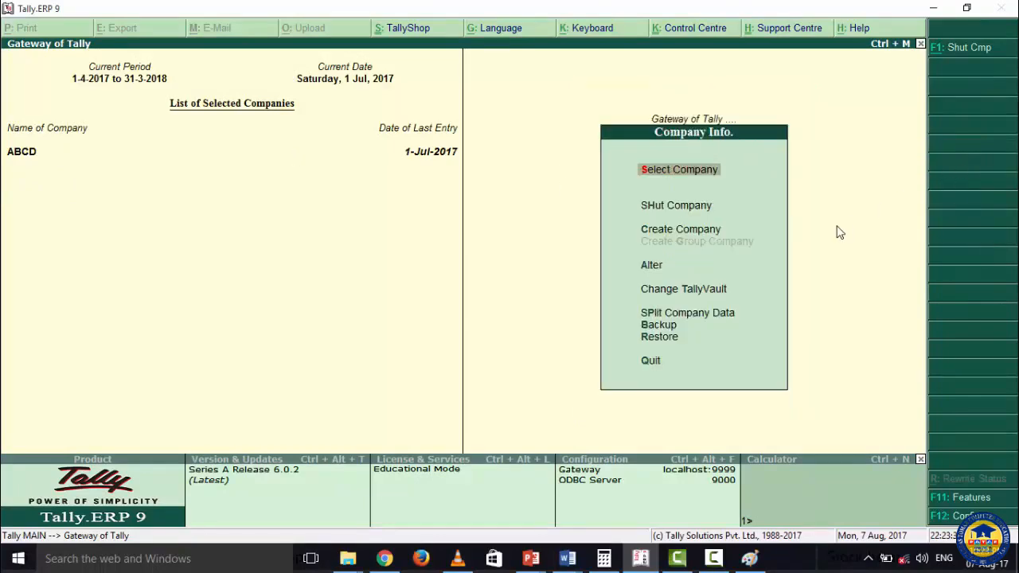
pyautogui.click(675, 212)
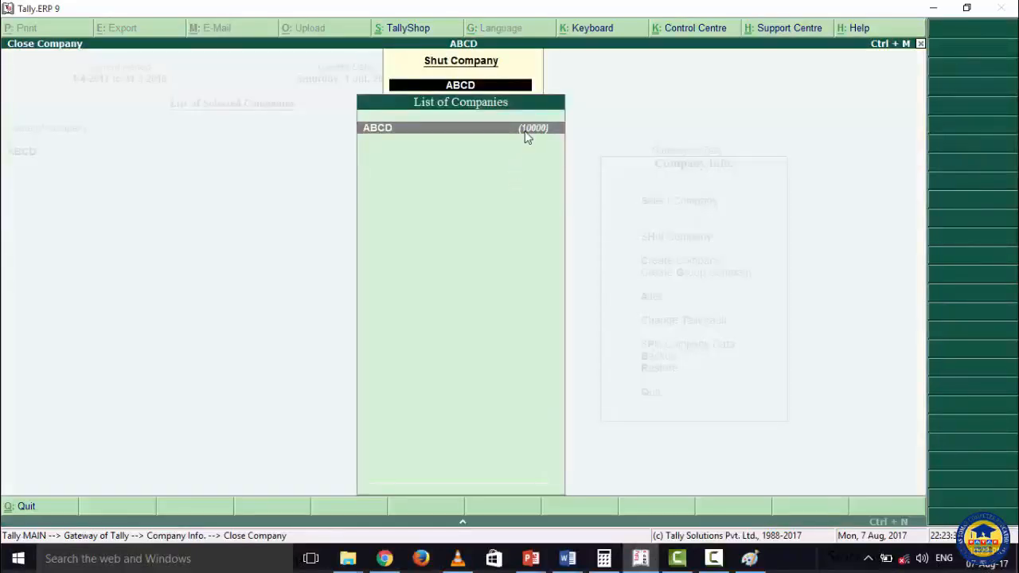
pyautogui.click(526, 130)
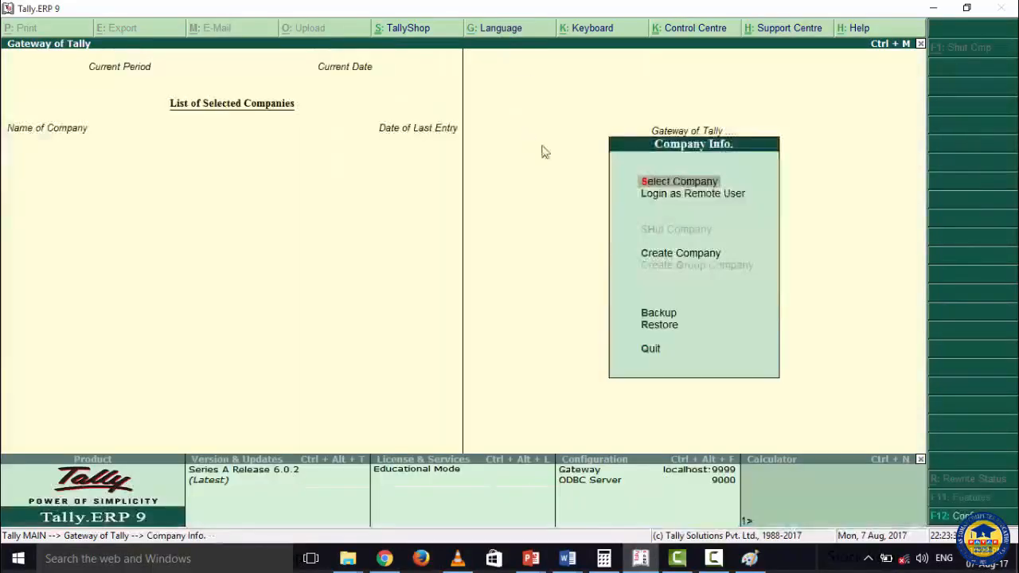
# Start a new company named Bits Computers, keeping the same mailing name and leaving the address blank.
pyautogui.click(695, 253)
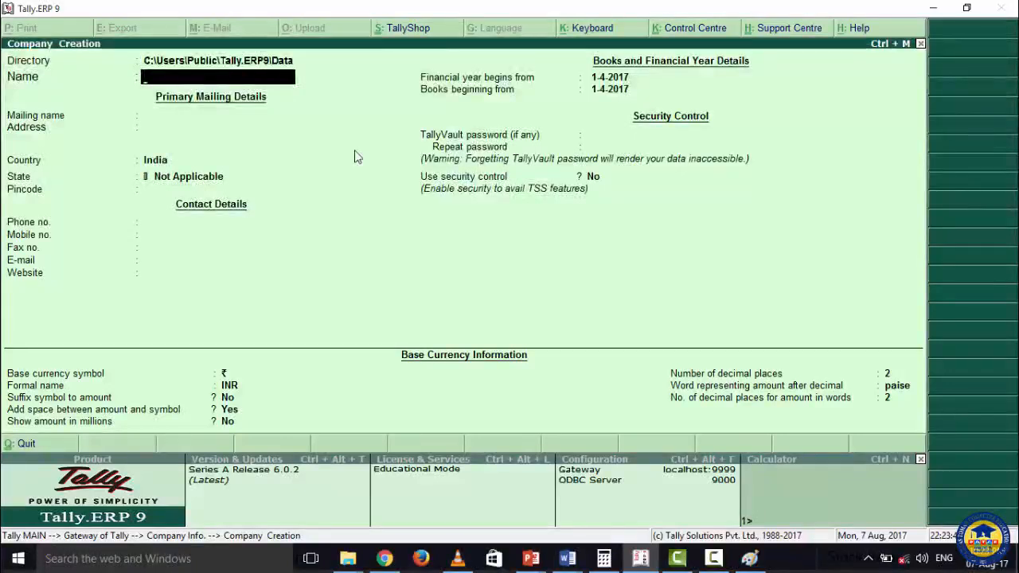
pyautogui.write('Bits Computer')
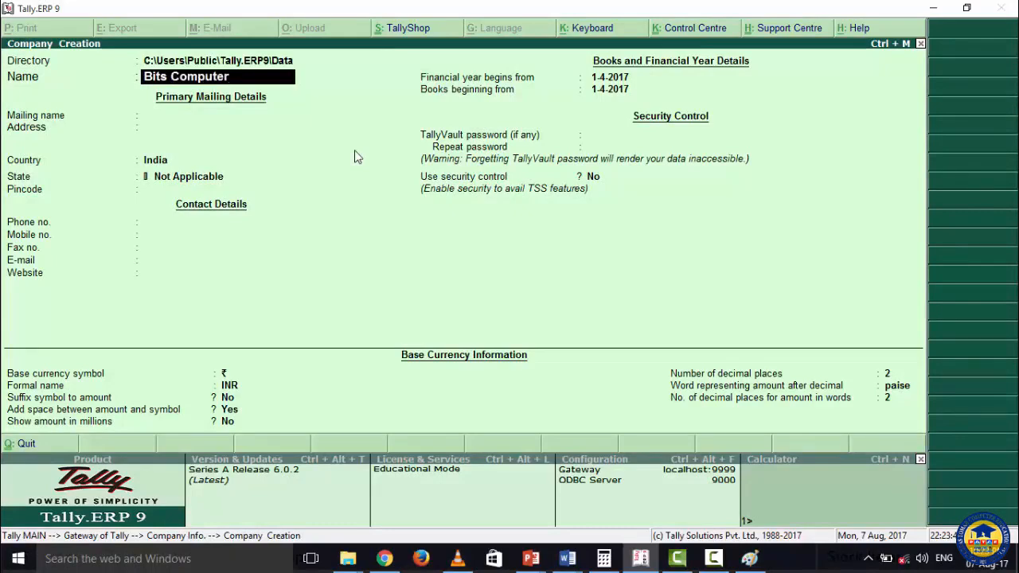
pyautogui.write('s')
pyautogui.press('Return')
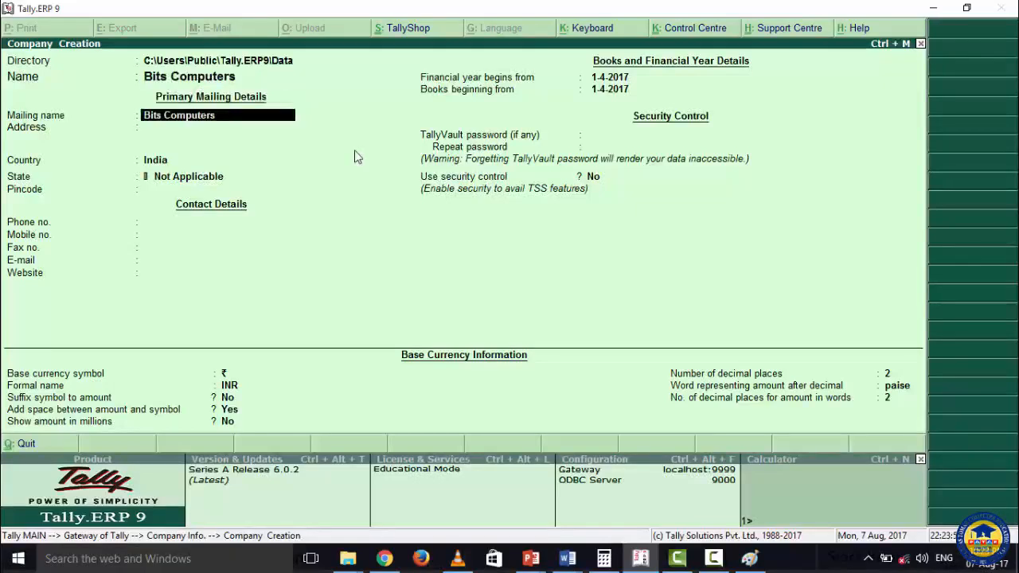
pyautogui.press('Return')
pyautogui.press('Return')
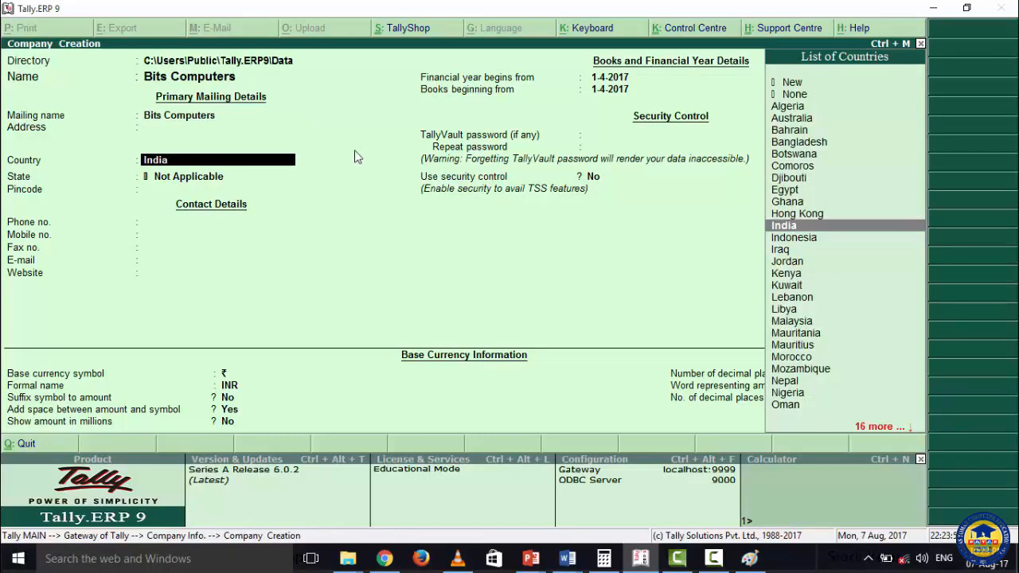
# Set the company's country to India and state to Haryana, leaving the pincode and contact details blank.
pyautogui.press('Return')
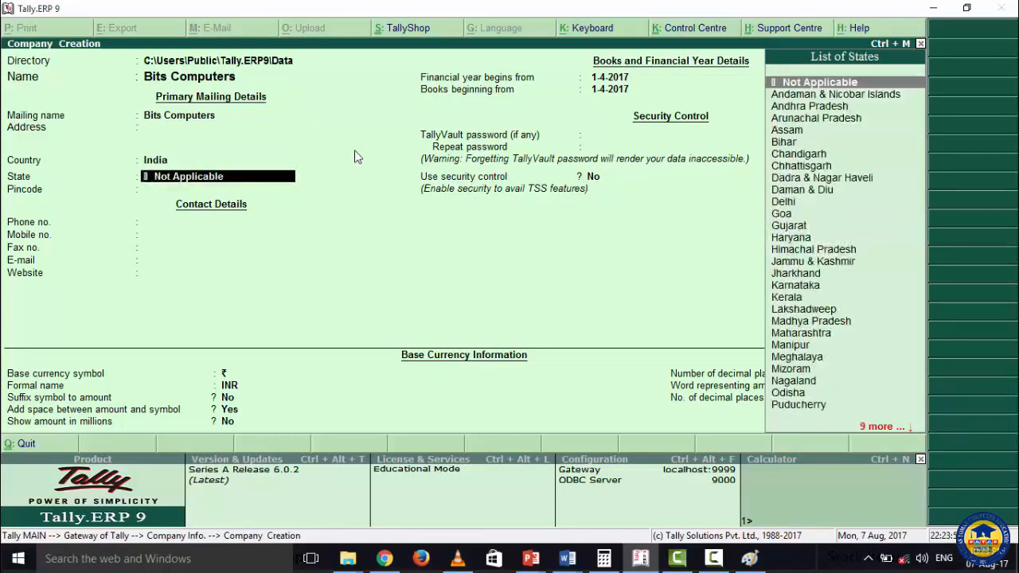
pyautogui.write('H')
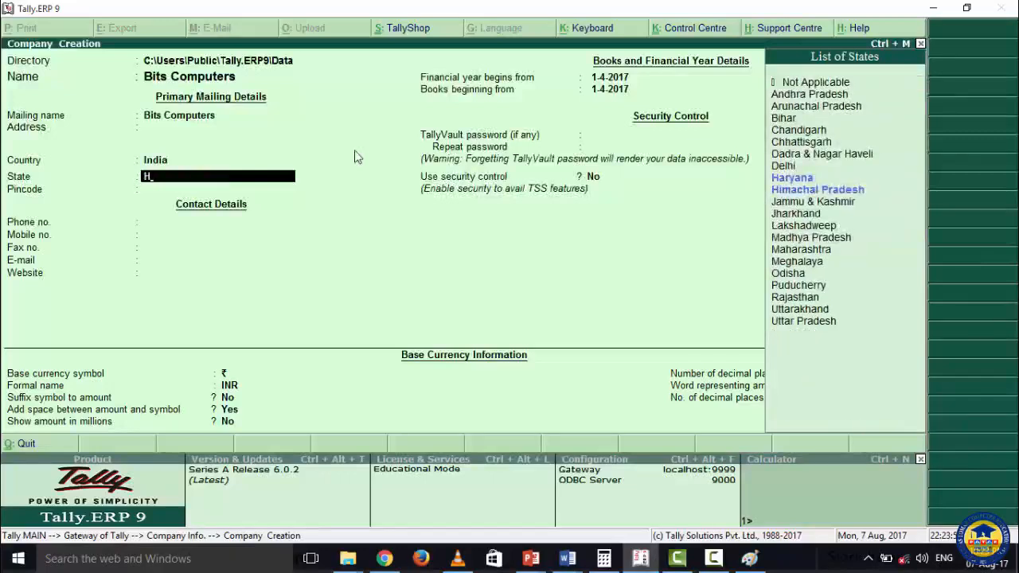
pyautogui.press('Return')
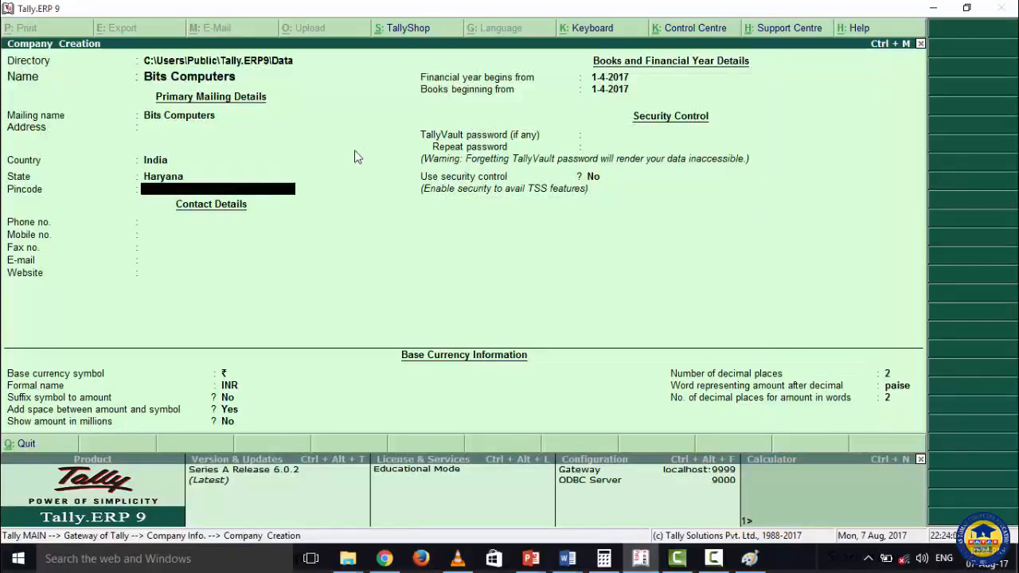
pyautogui.press('Return')
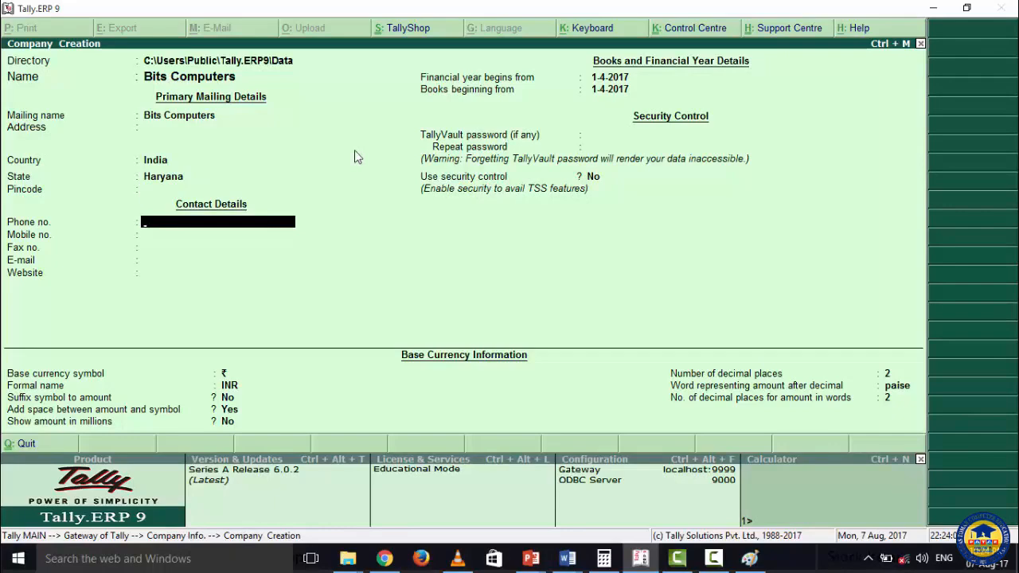
pyautogui.press('Return')
pyautogui.press('Return')
pyautogui.press('Return')
pyautogui.press('Return')
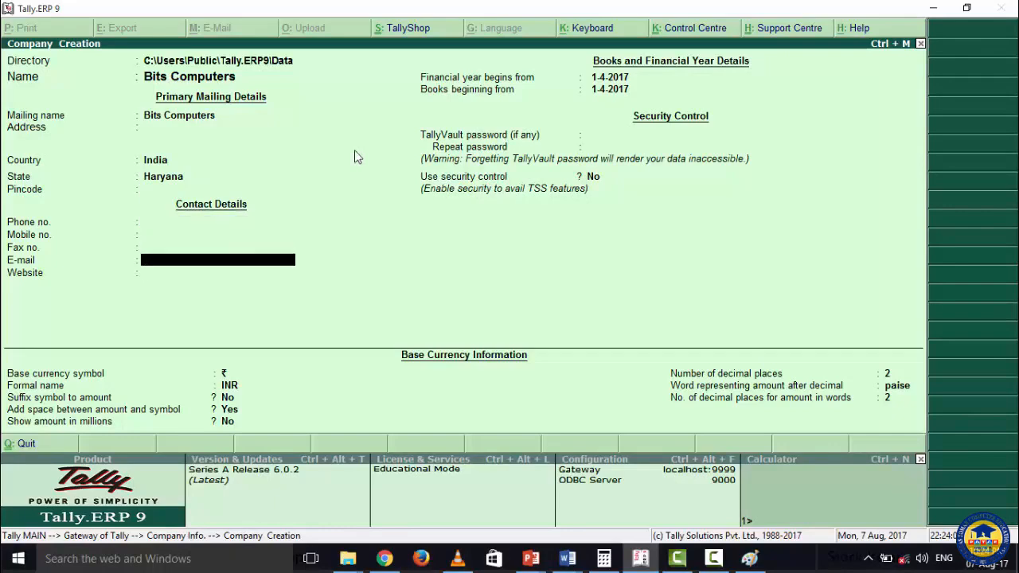
pyautogui.press('Return')
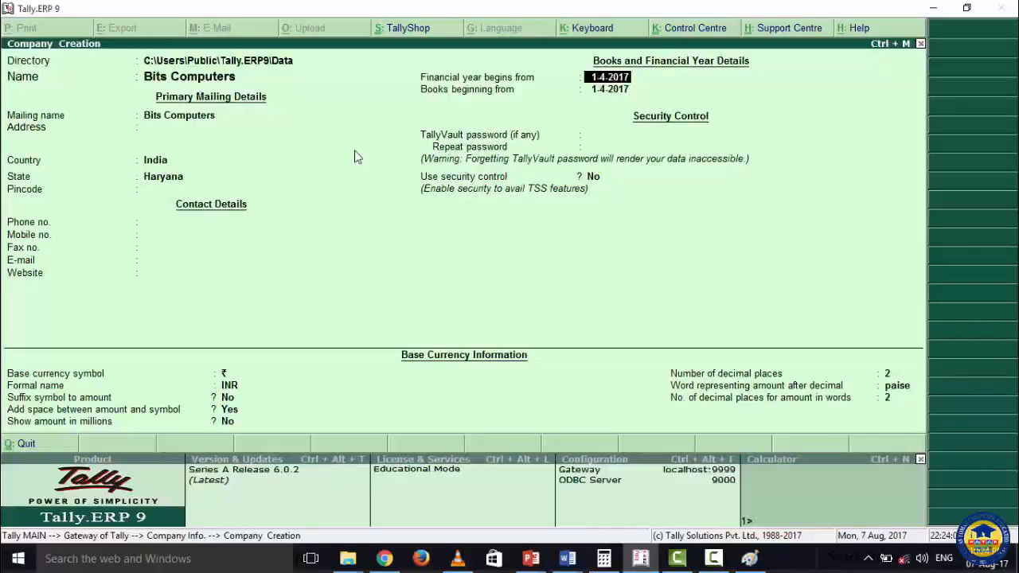
# Keep 1-4-2017 as the start of the financial year and books, with no TallyVault password and security control off.
pyautogui.press('Return')
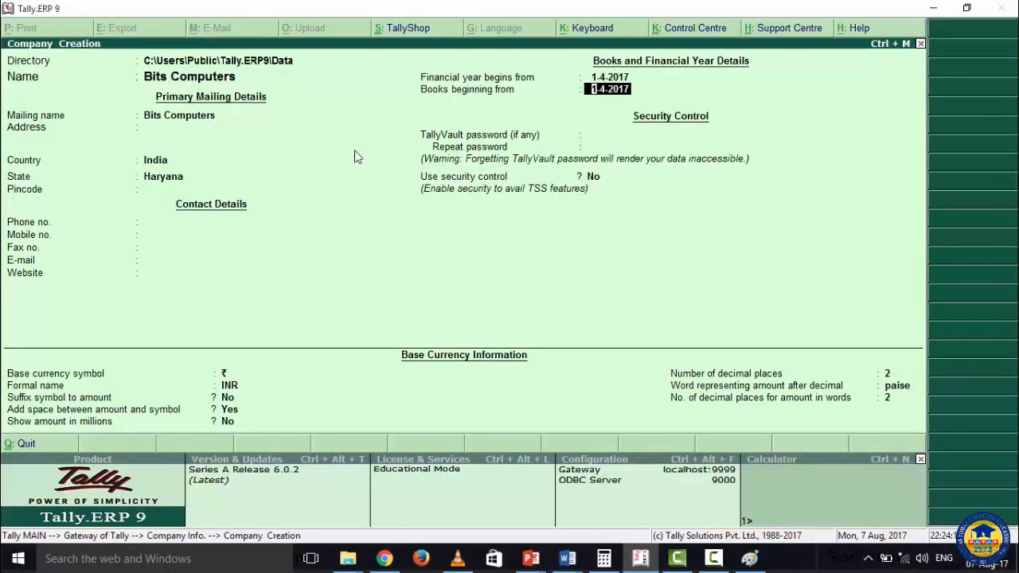
pyautogui.press('Return')
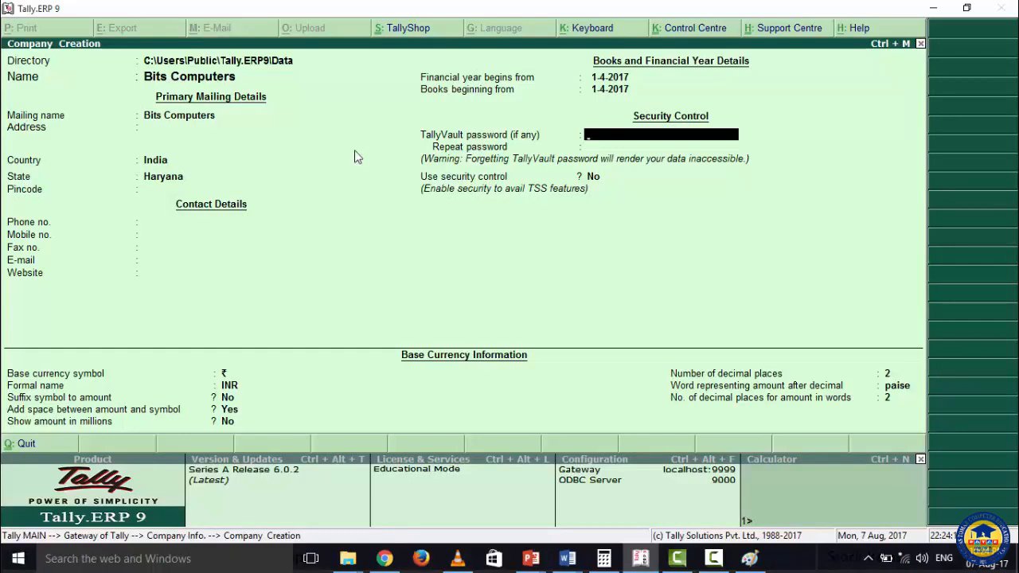
pyautogui.press('Return')
pyautogui.press('Return')
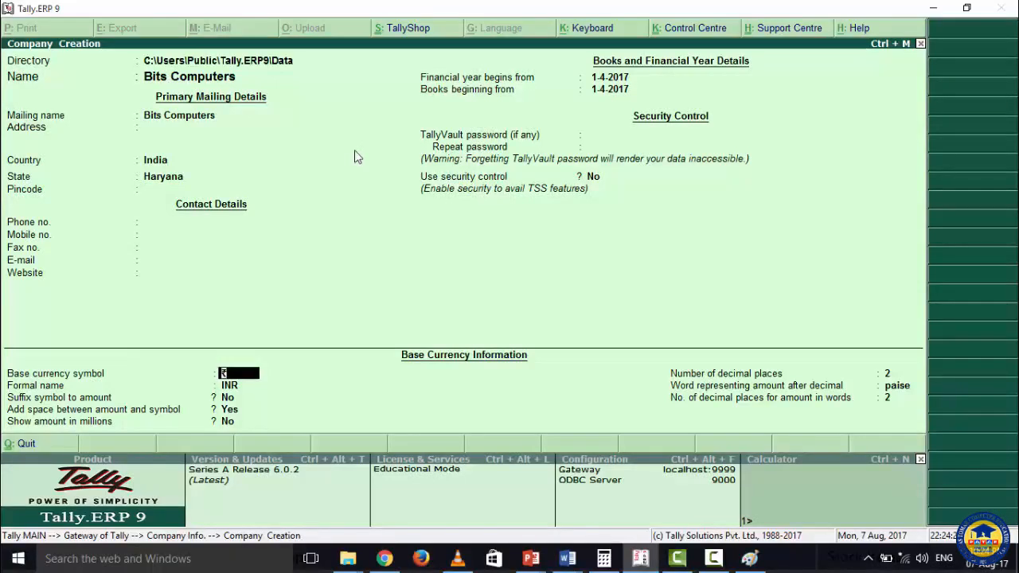
# Accept the default base currency settings with ₹ and INR, save the new company and return to the Gateway of Tally.
pyautogui.press('Return')
pyautogui.press('Return')
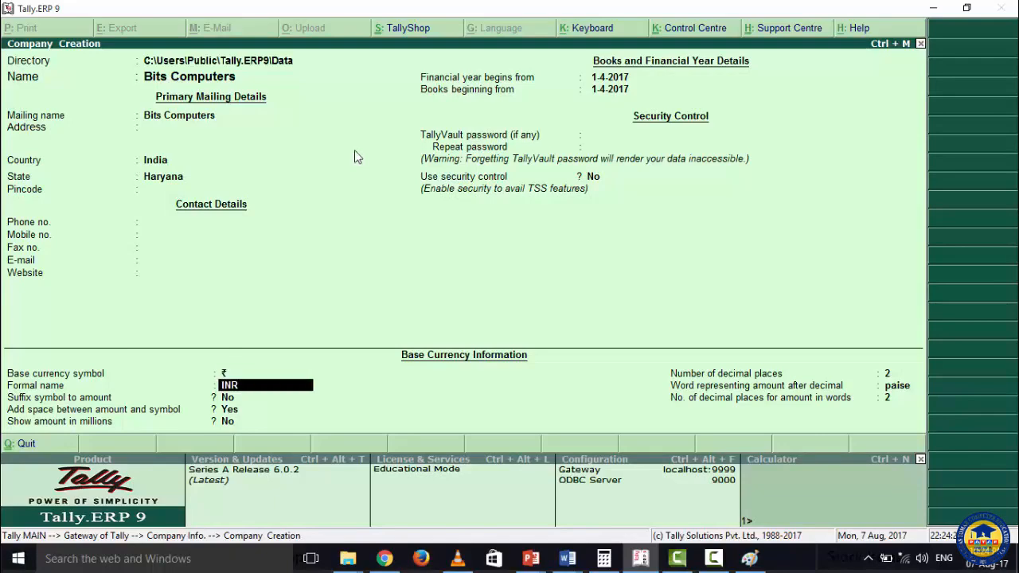
pyautogui.press('Return')
pyautogui.press('Return')
pyautogui.press('Return')
pyautogui.press('Return')
pyautogui.press('Return')
pyautogui.press('Return')
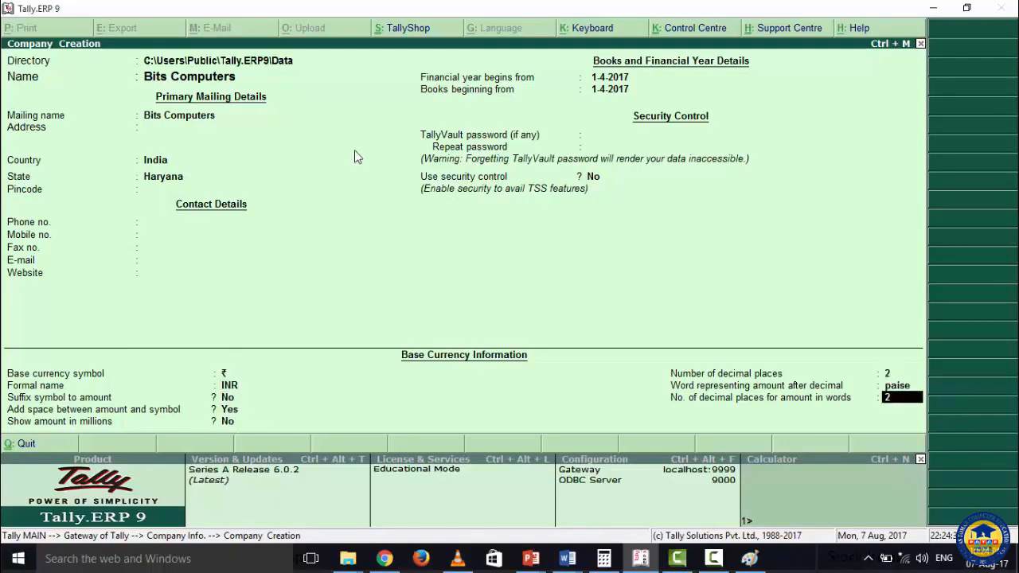
pyautogui.press('Return')
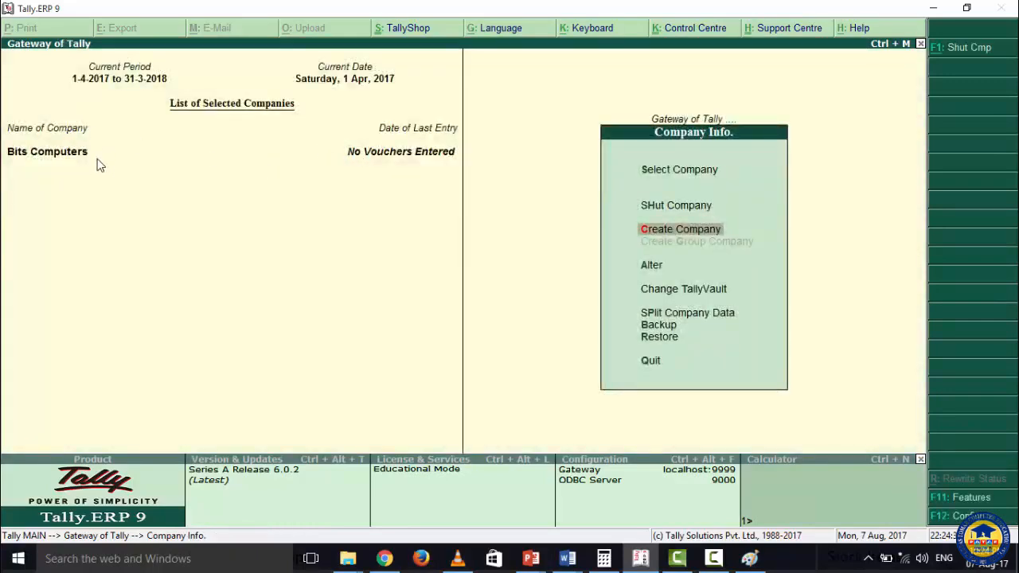
pyautogui.press('Escape')
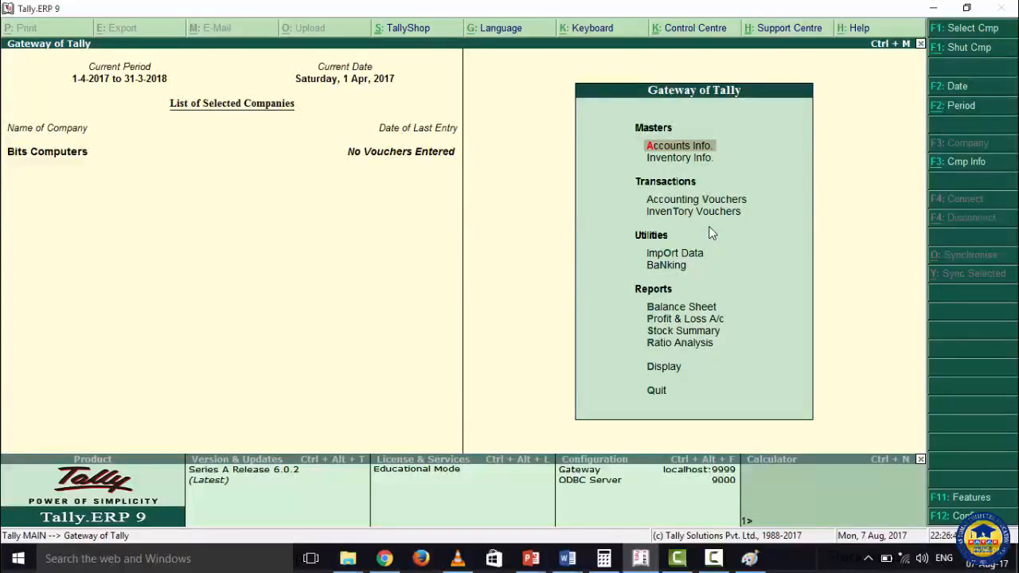
# Enable Goods and Services Tax in the company's statutory and taxation features and choose to set its GST details.
pyautogui.click(956, 500)
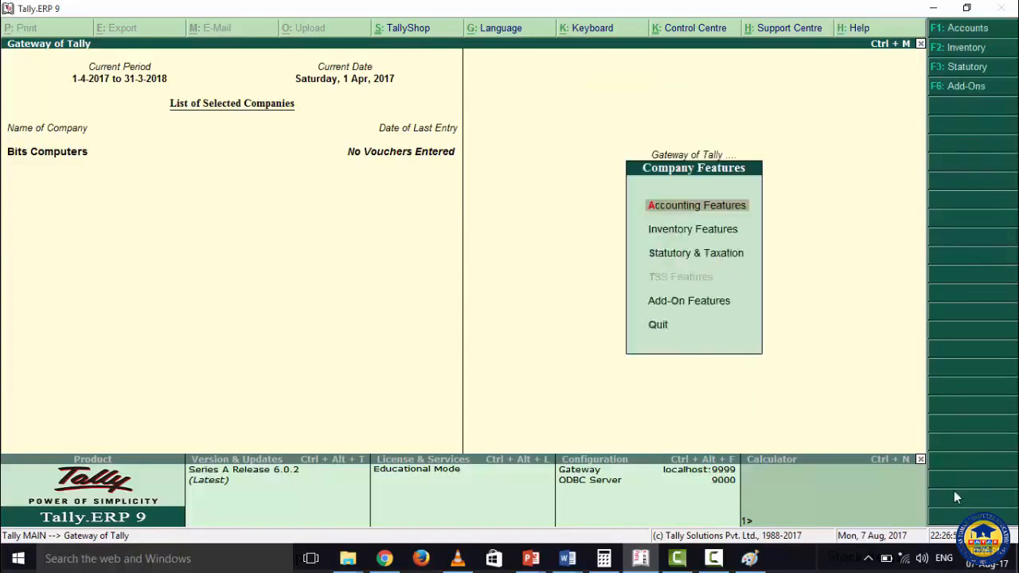
pyautogui.click(711, 262)
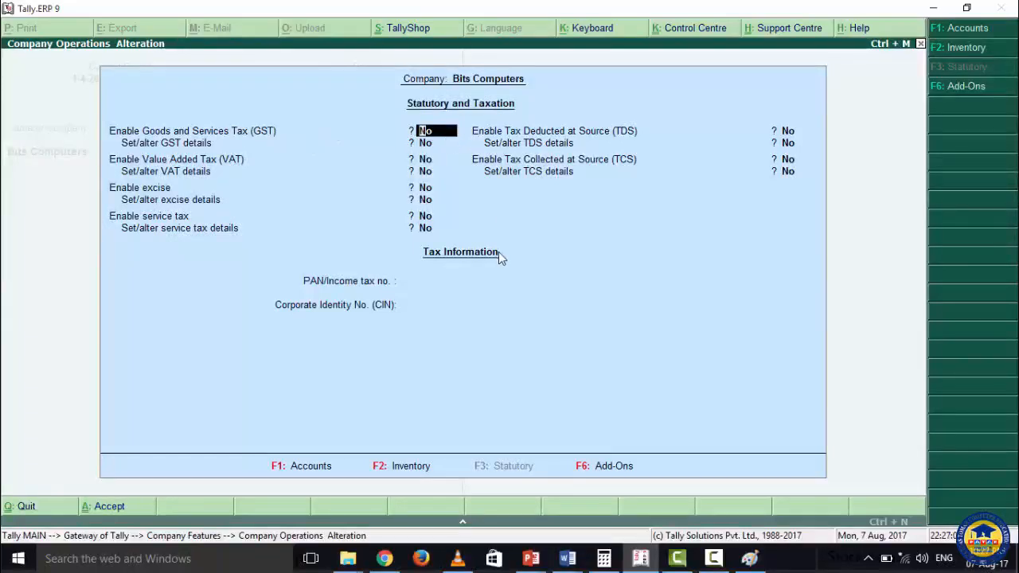
pyautogui.write('yes')
pyautogui.press('Return')
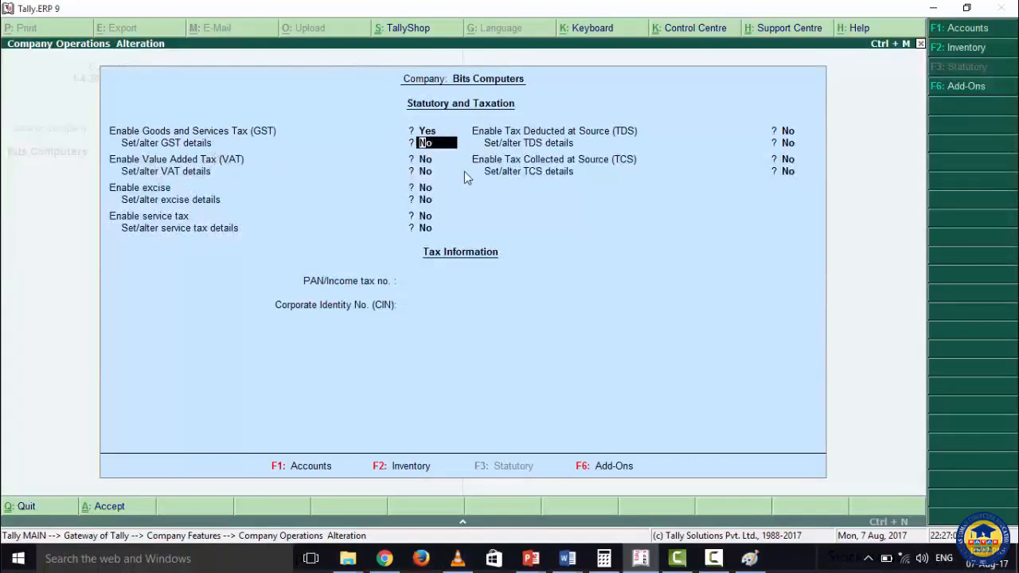
pyautogui.write('y')
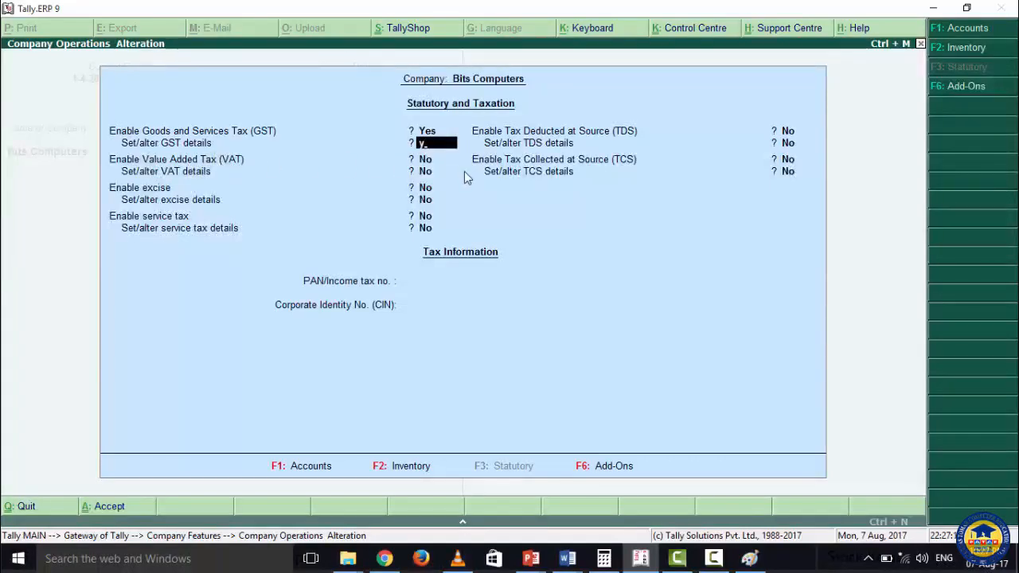
pyautogui.write('es')
pyautogui.press('Return')
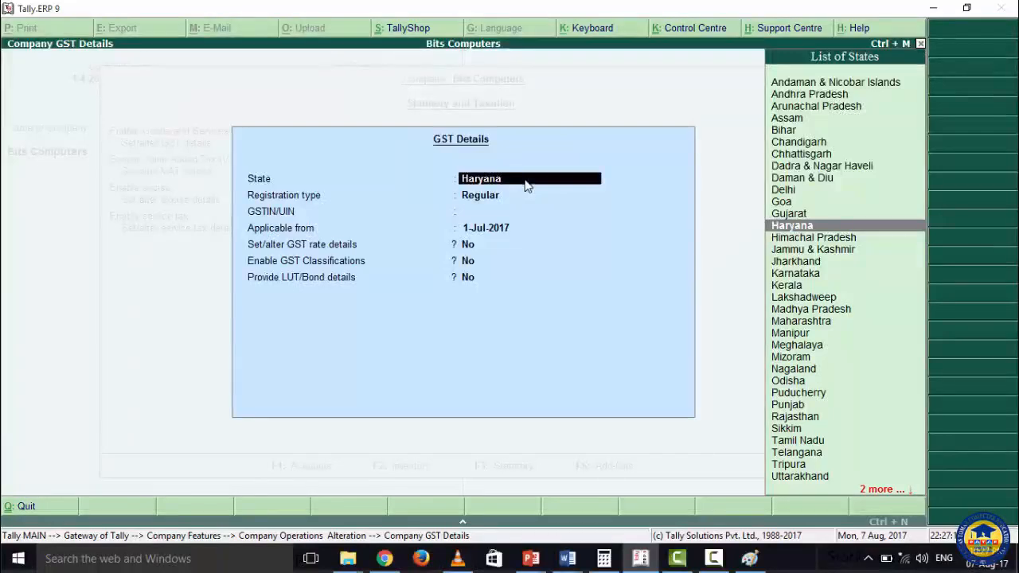
# Keep Haryana as the state and Regular as the registration type, and enter the company's GSTIN/UIN.
pyautogui.press('Return')
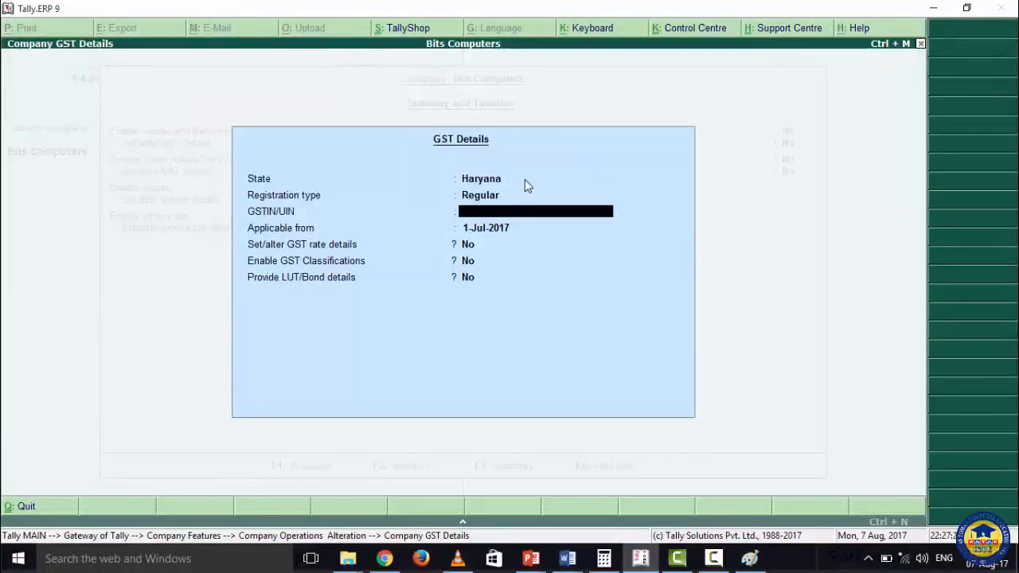
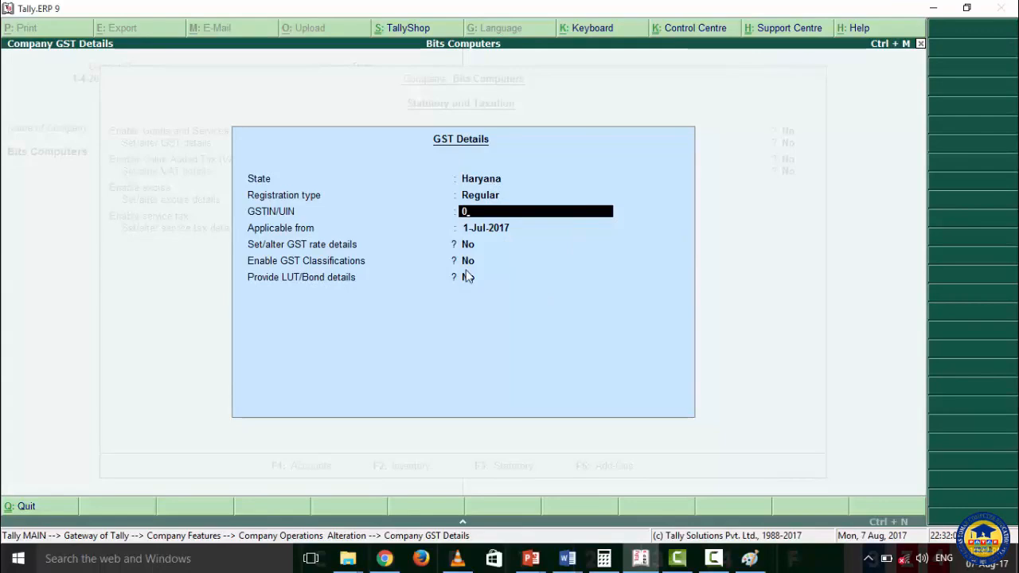
pyautogui.write('6ABCD')
pyautogui.press('BackSpace')
pyautogui.press('BackSpace')
pyautogui.press('BackSpace')
pyautogui.press('BackSpace')
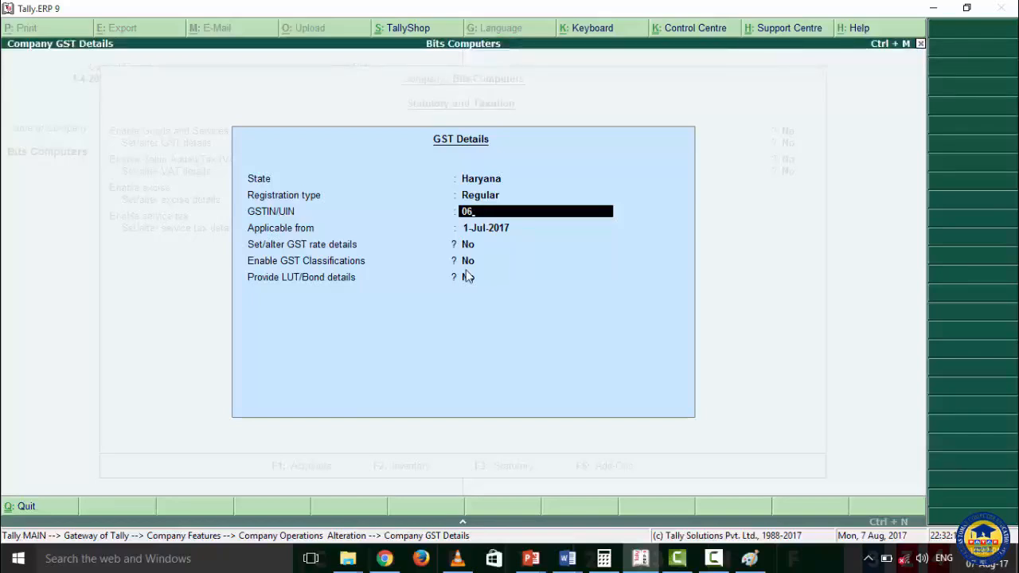
pyautogui.write('ABCDE1234')
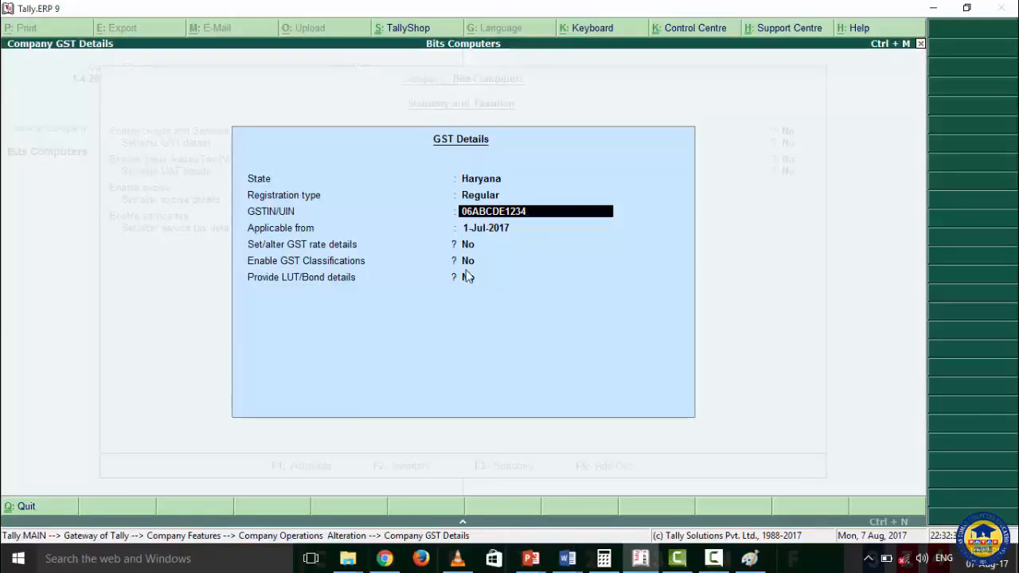
pyautogui.write('F3ZT')
pyautogui.press('Return')
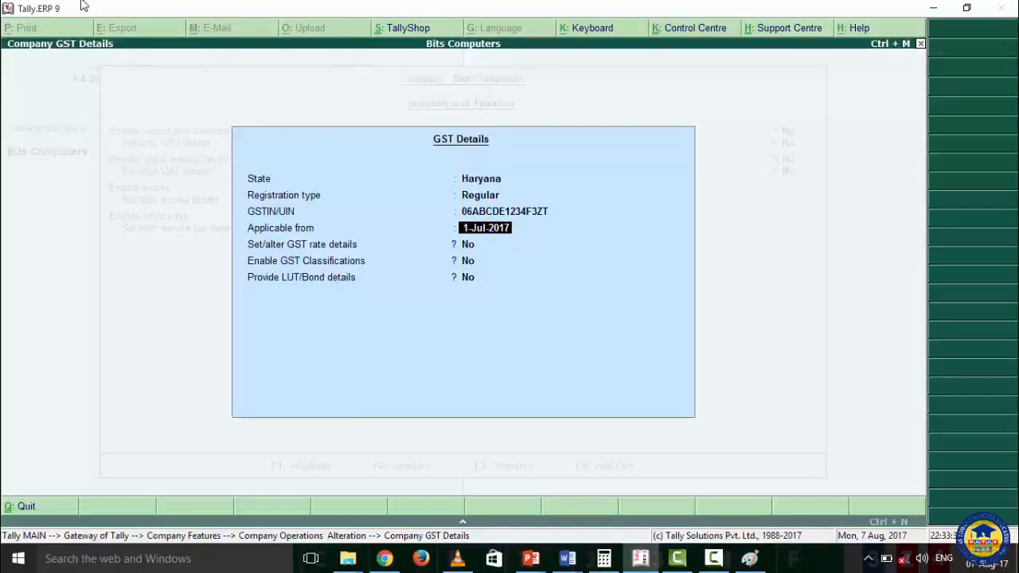
# Keep 1-Jul-2017 as the GST applicable date, leave rate details, classifications and LUT/Bond details at No, and accept the company's GST details.
pyautogui.press('Return')
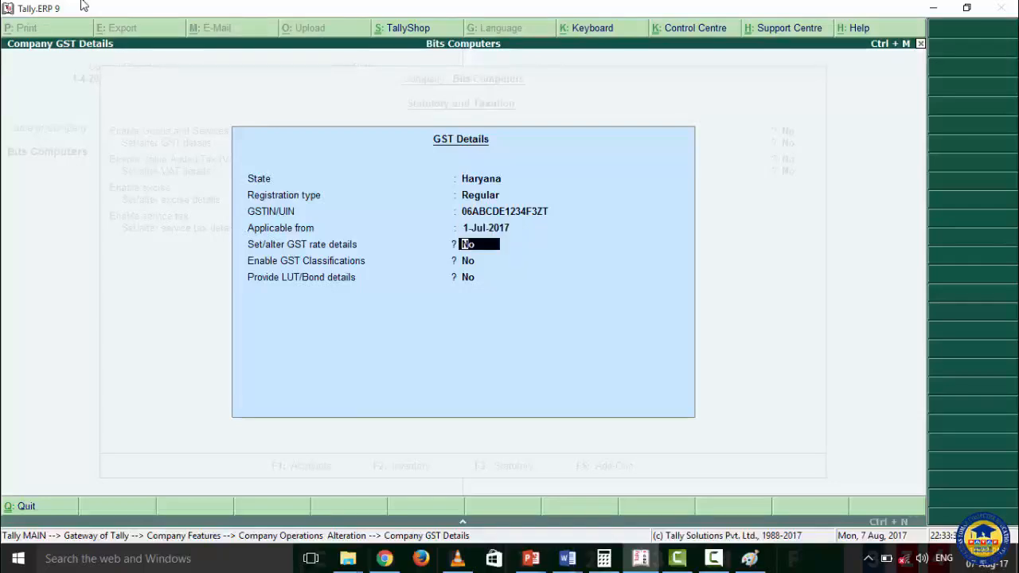
pyautogui.press('Return')
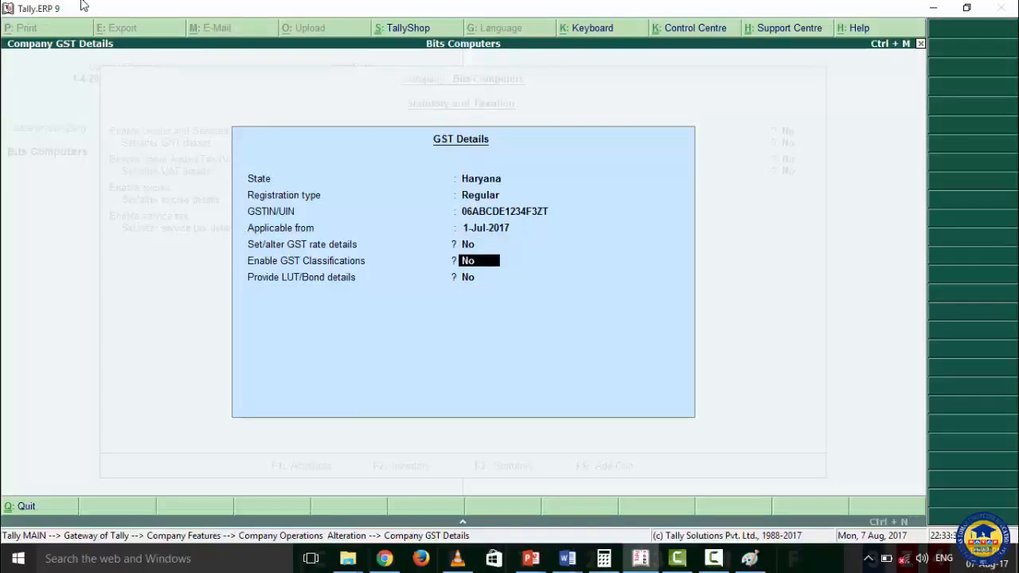
pyautogui.press('Return')
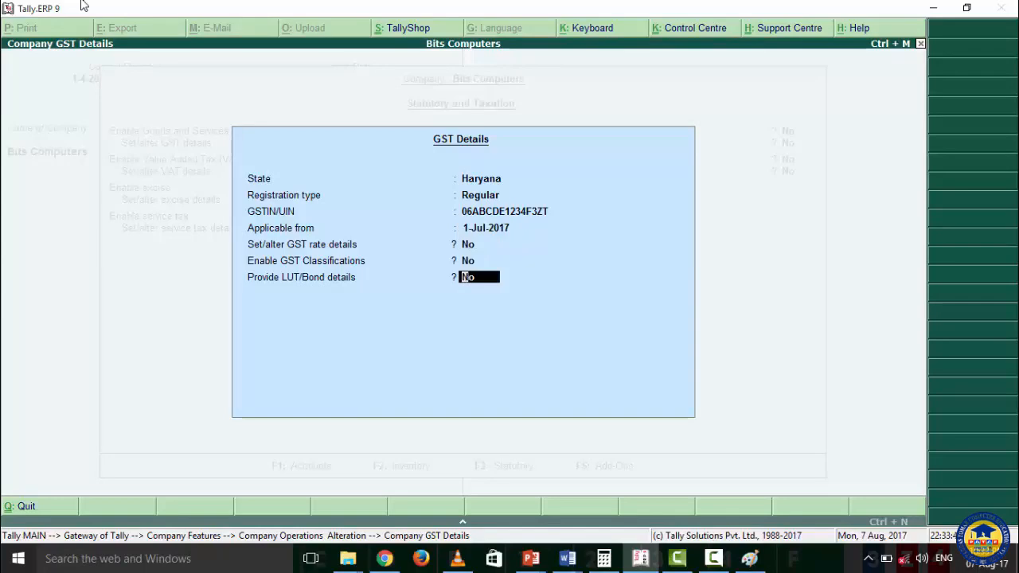
pyautogui.press('Return')
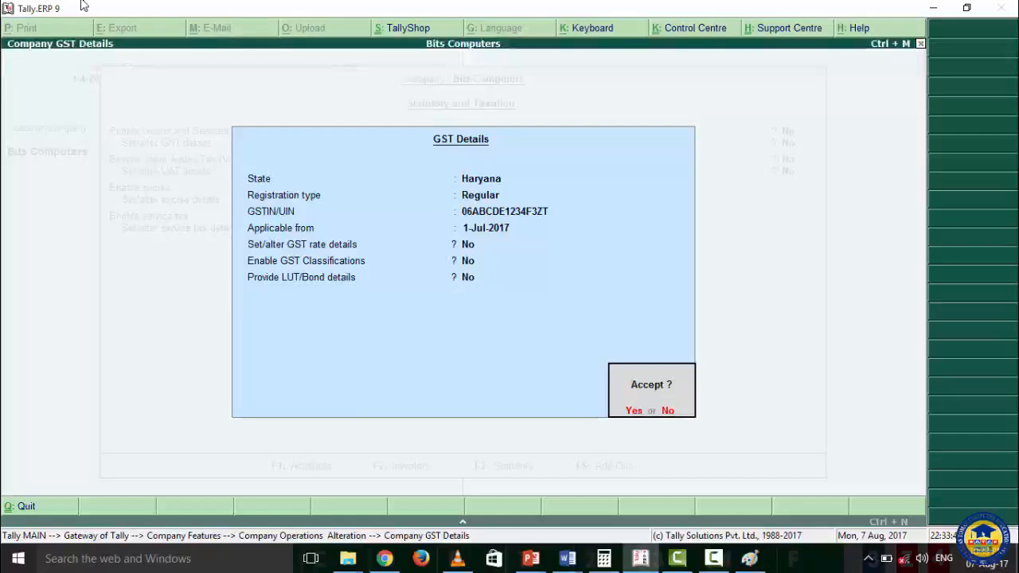
pyautogui.press('Return')
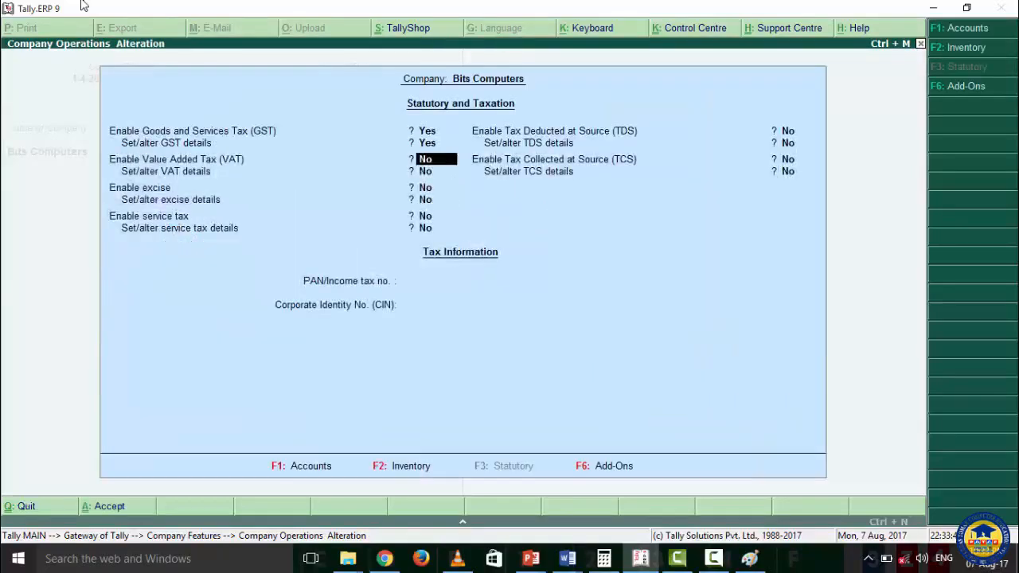
# Leave VAT, excise, service tax, TDS and TCS disabled, save the statutory features and return to the Gateway of Tally.
pyautogui.press('Return')
pyautogui.press('Return')
pyautogui.press('Return')
pyautogui.press('Return')
pyautogui.press('Return')
pyautogui.press('Return')
pyautogui.press('Return')
pyautogui.press('Return')
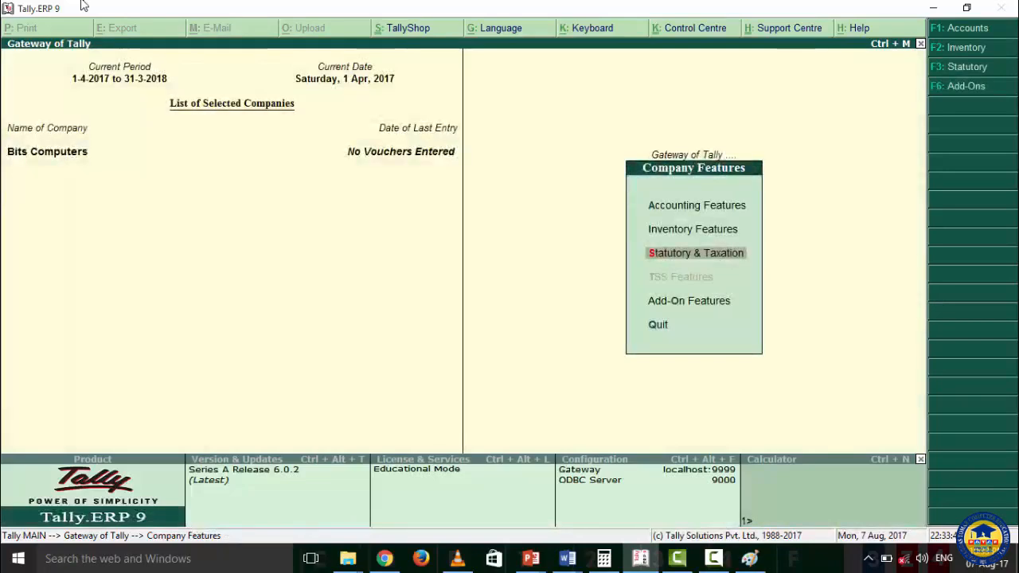
pyautogui.press('Escape')
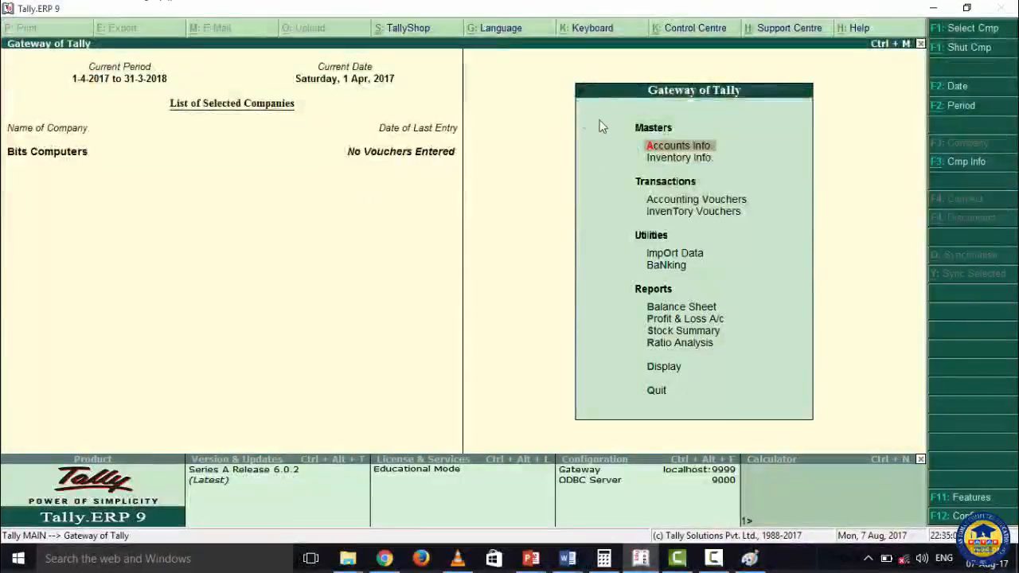
# Create a single ledger named Capital A/c with no alias, under the Capital Account group.
pyautogui.click(669, 150)
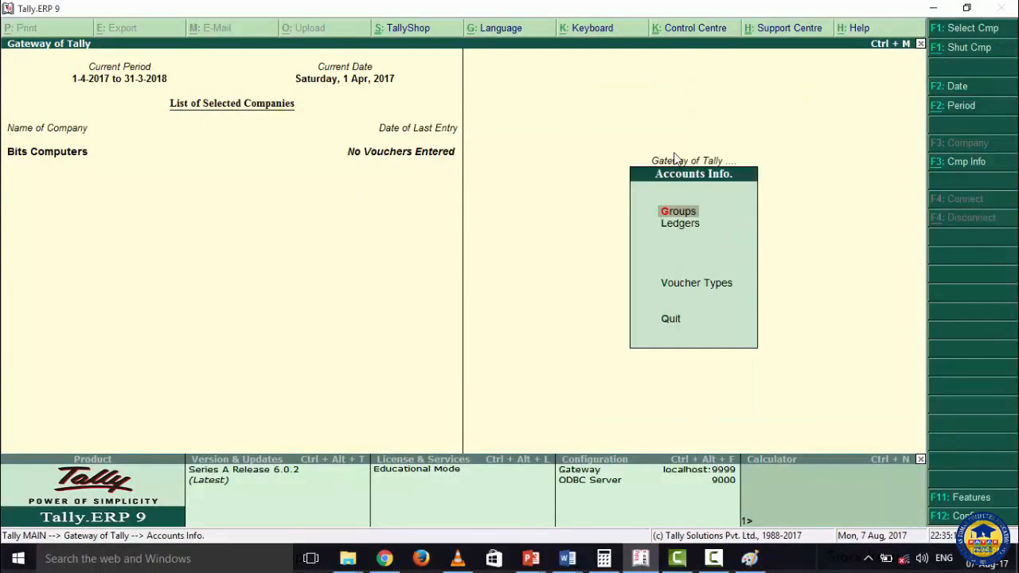
pyautogui.click(685, 226)
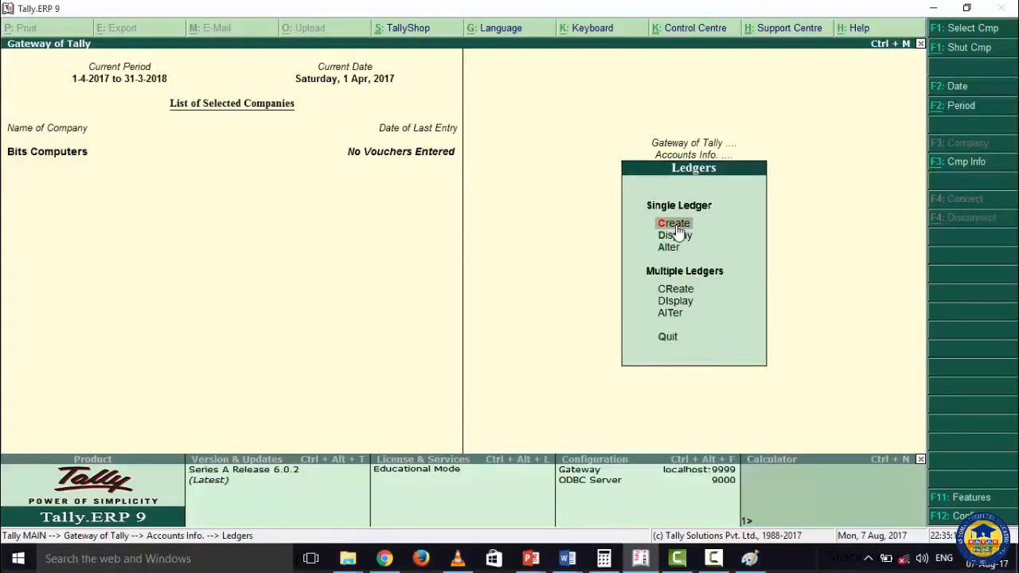
pyautogui.click(675, 226)
pyautogui.write('C')
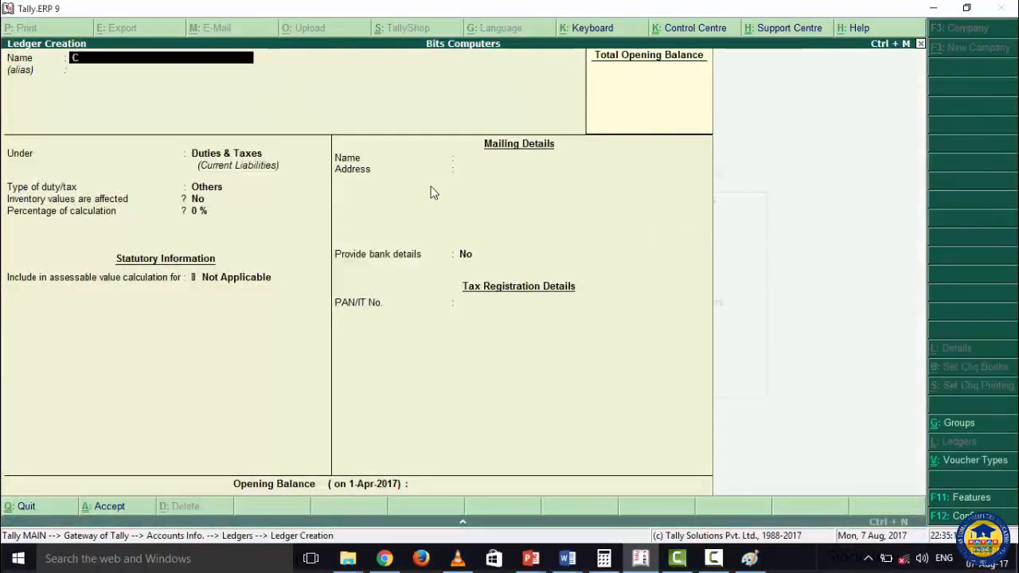
pyautogui.write('apital a')
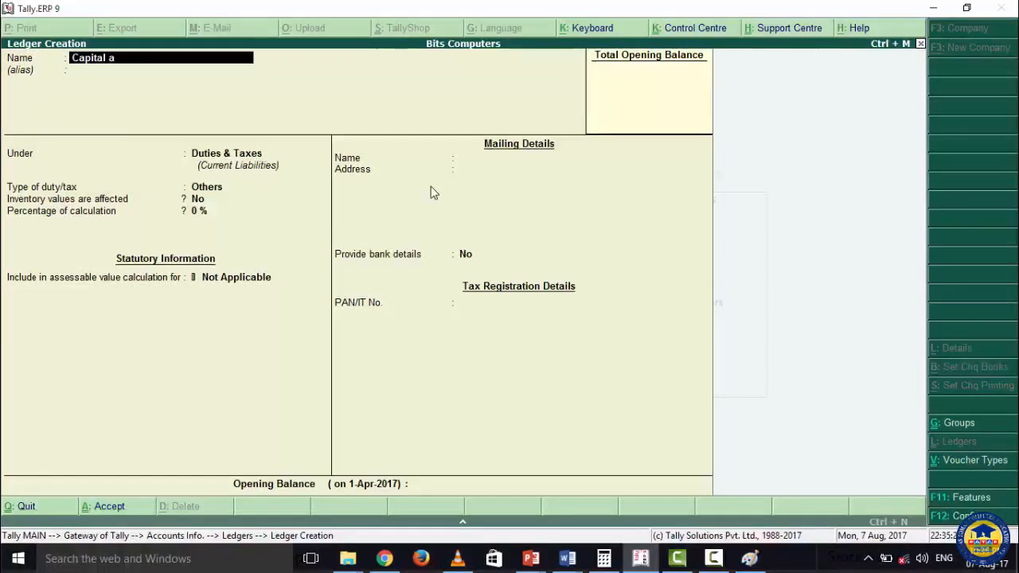
pyautogui.press('BackSpace')
pyautogui.write('A/c')
pyautogui.press('Return')
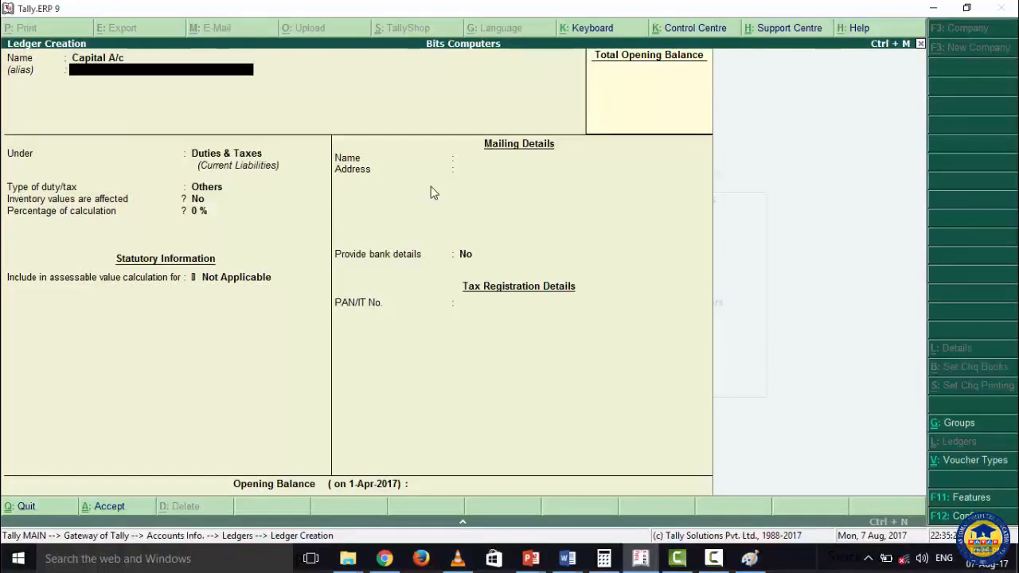
pyautogui.press('Return')
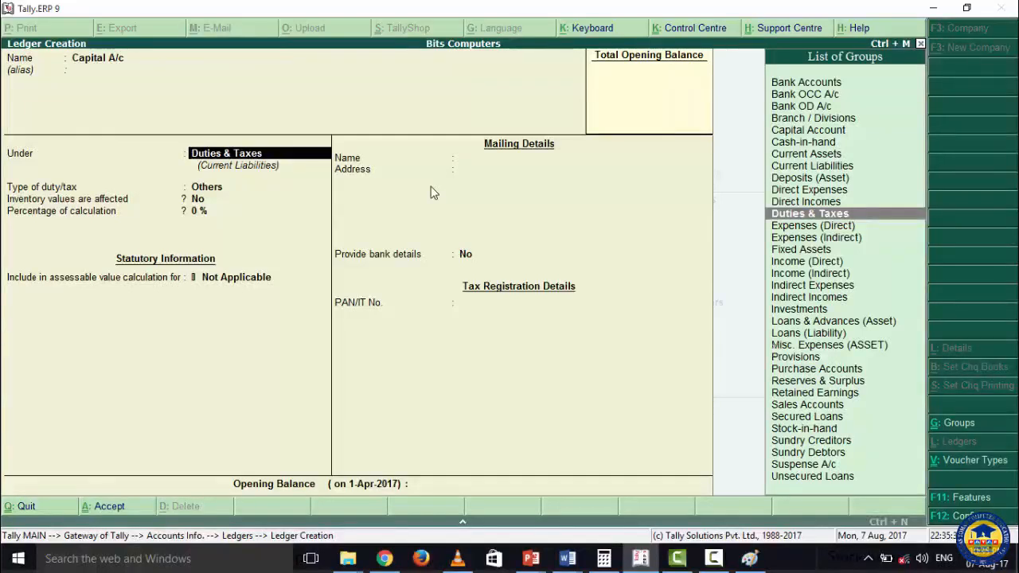
pyautogui.write('C')
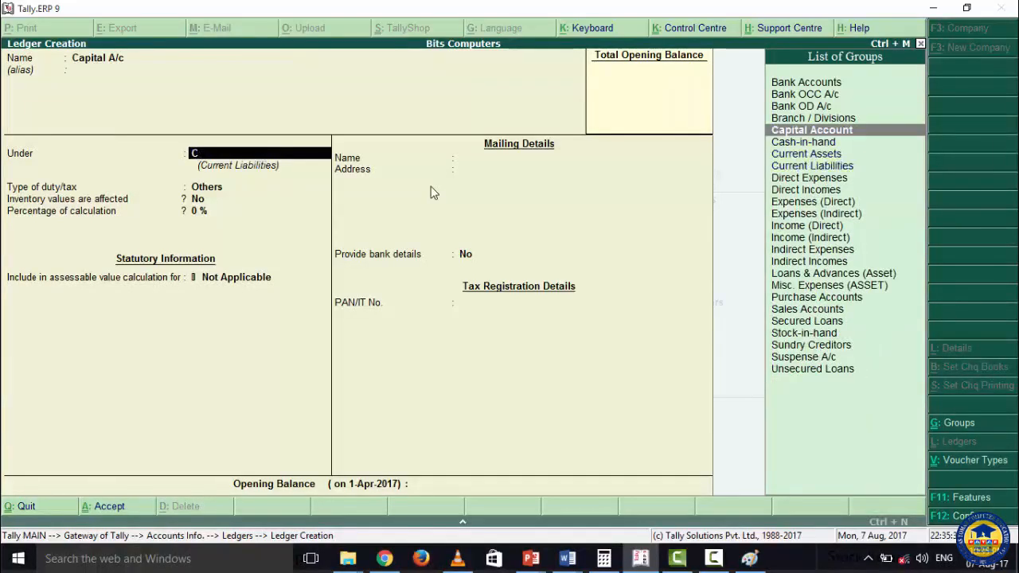
pyautogui.press('Return')
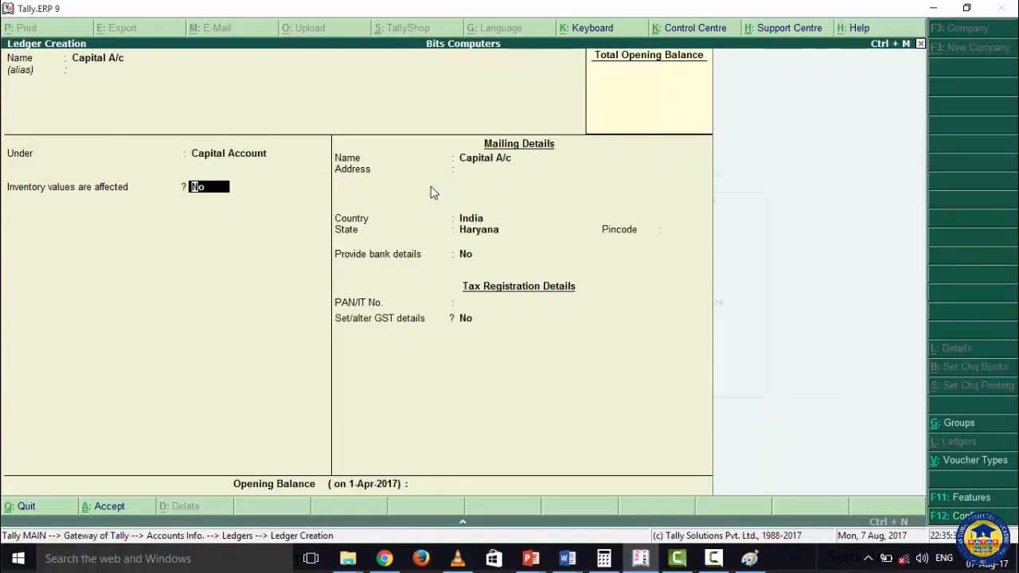
# Keep the Capital A/c ledger's default inventory, mailing and tax settings, leave its opening balance empty and save it.
pyautogui.press('Return')
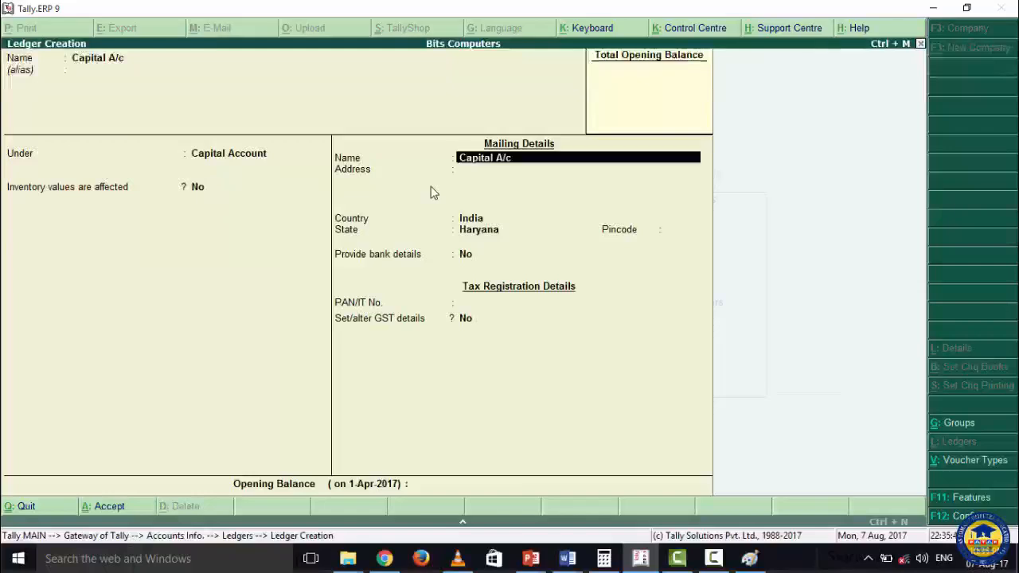
pyautogui.press('Return')
pyautogui.press('Return')
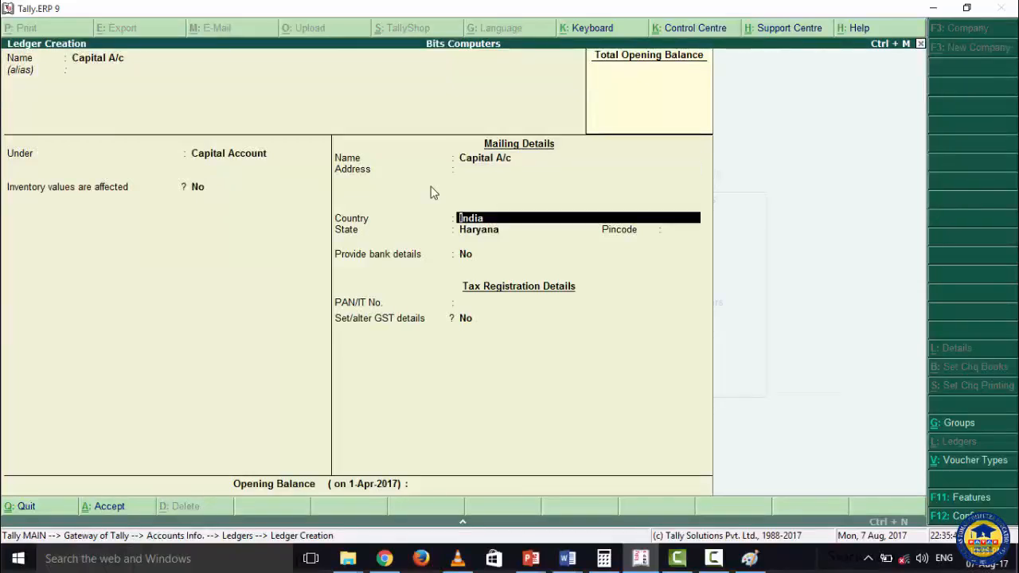
pyautogui.press('Return')
pyautogui.press('Return')
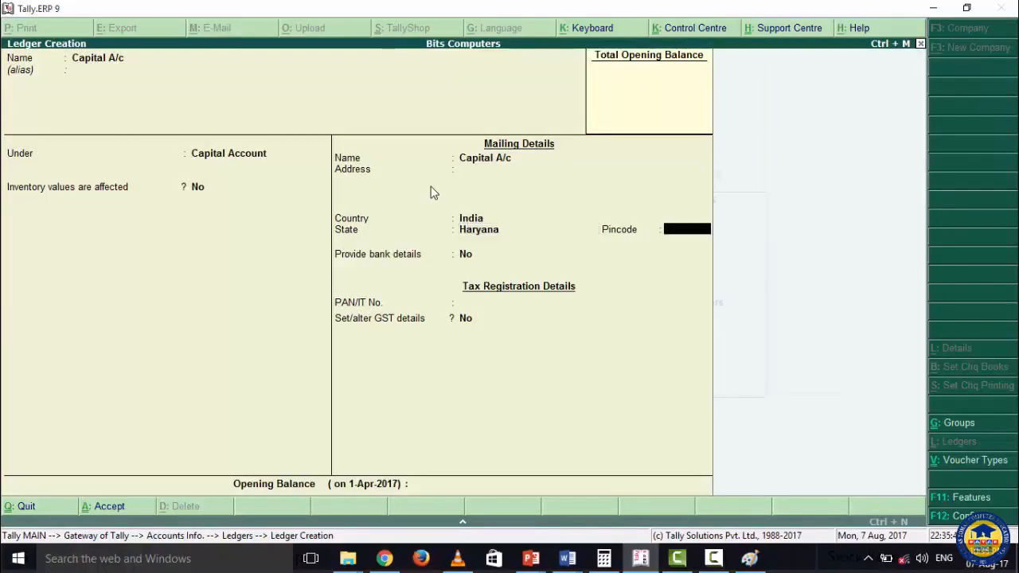
pyautogui.press('Return')
pyautogui.press('Return')
pyautogui.press('Return')
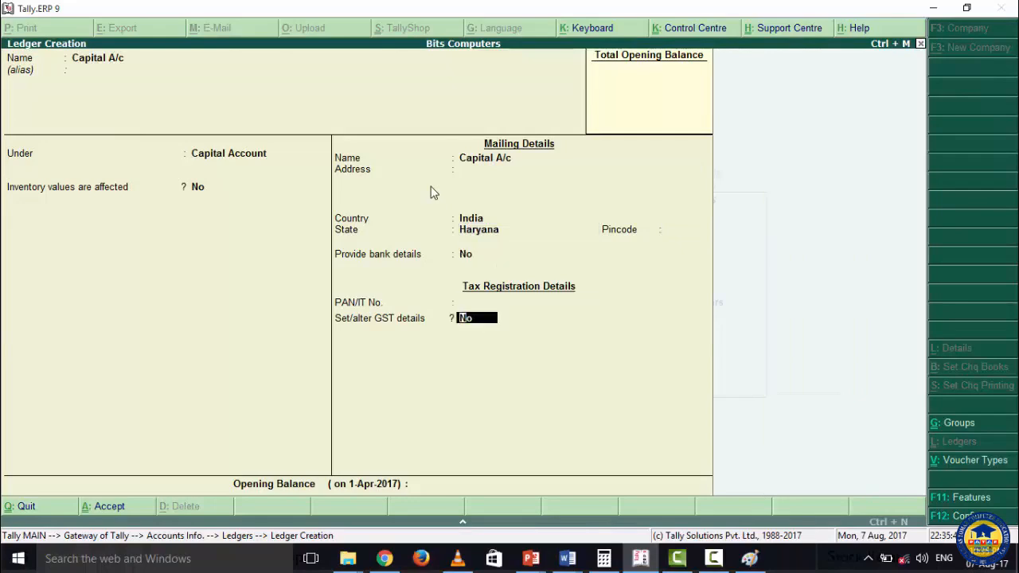
pyautogui.press('Return')
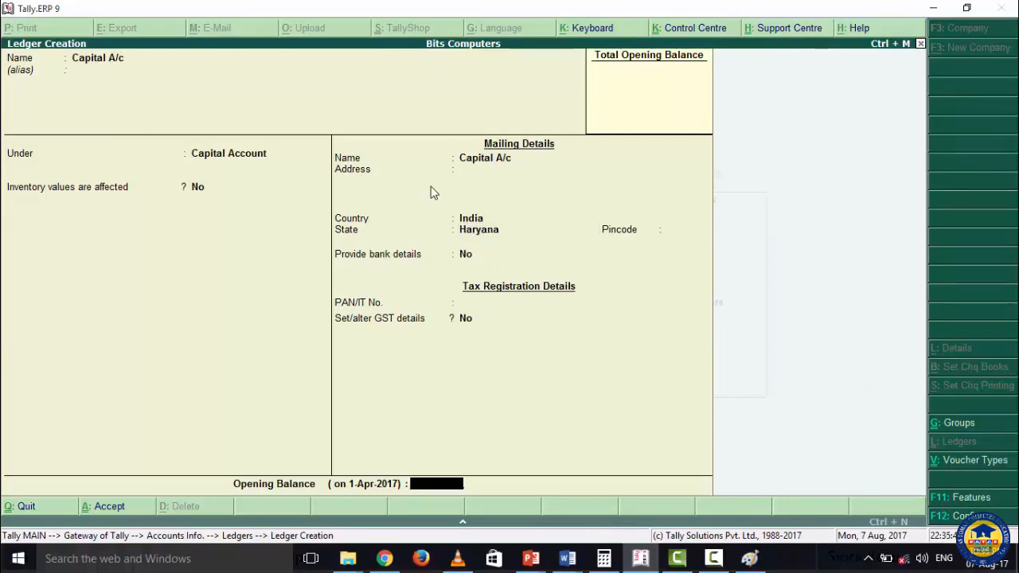
pyautogui.press('Return')
pyautogui.press('Return')
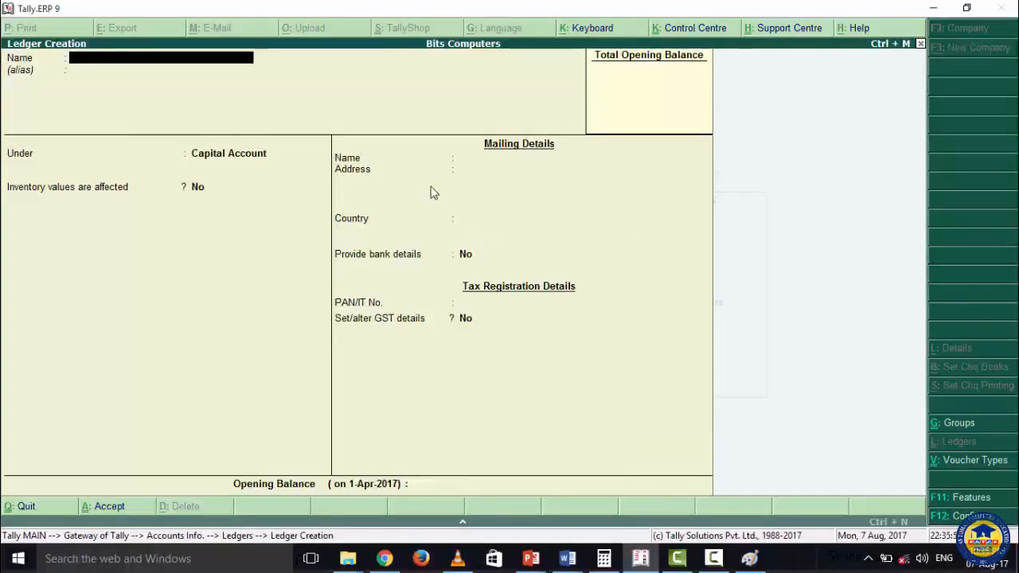
# Name the next ledger IDBI BANK with no alias and place it under the Bank Accounts group.
pyautogui.write('ldb')
pyautogui.press('BackSpace')
pyautogui.press('BackSpace')
pyautogui.write('DBI BANL')
pyautogui.press('BackSpace')
pyautogui.write('K')
pyautogui.press('Return')
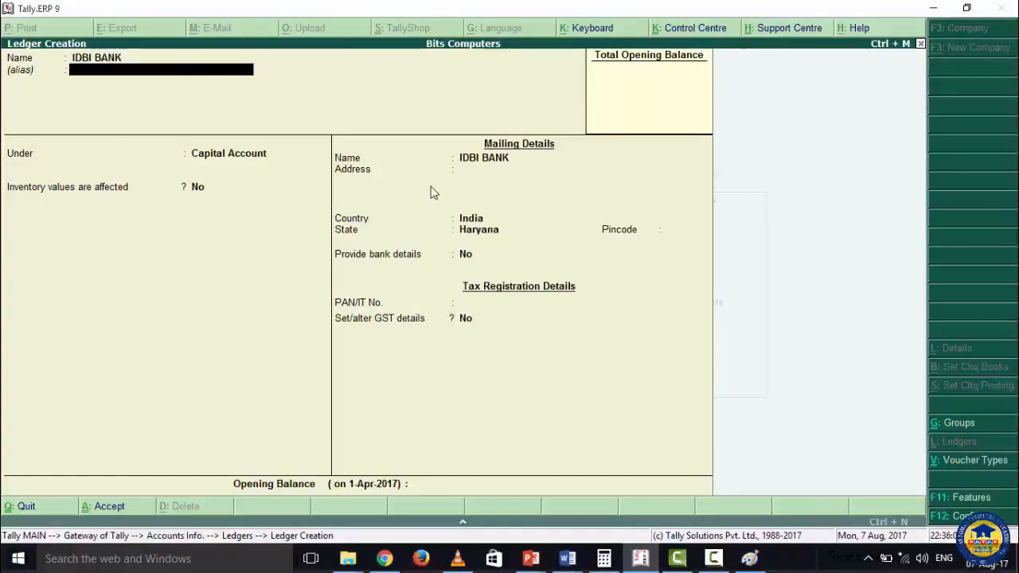
pyautogui.press('Return')
pyautogui.write('Ba')
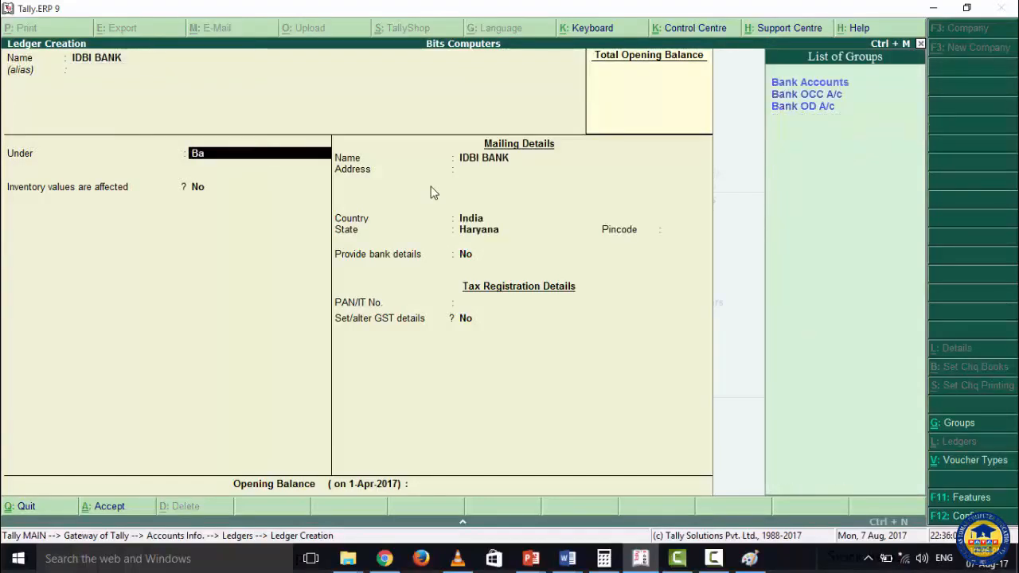
pyautogui.press('Return')
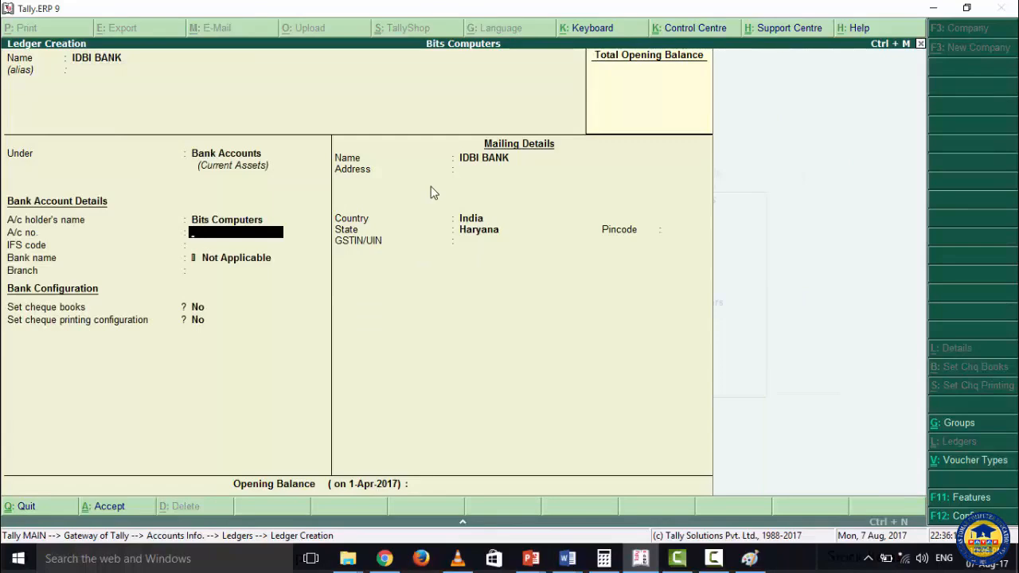
# Keep IDBI BANK's default account and mailing details with no GSTIN/UIN, and switch to the PowerPoint slide with the GST example at the opening balance.
pyautogui.press('Return')
pyautogui.press('Return')
pyautogui.press('Return')
pyautogui.press('Return')
pyautogui.press('Return')
pyautogui.press('Return')
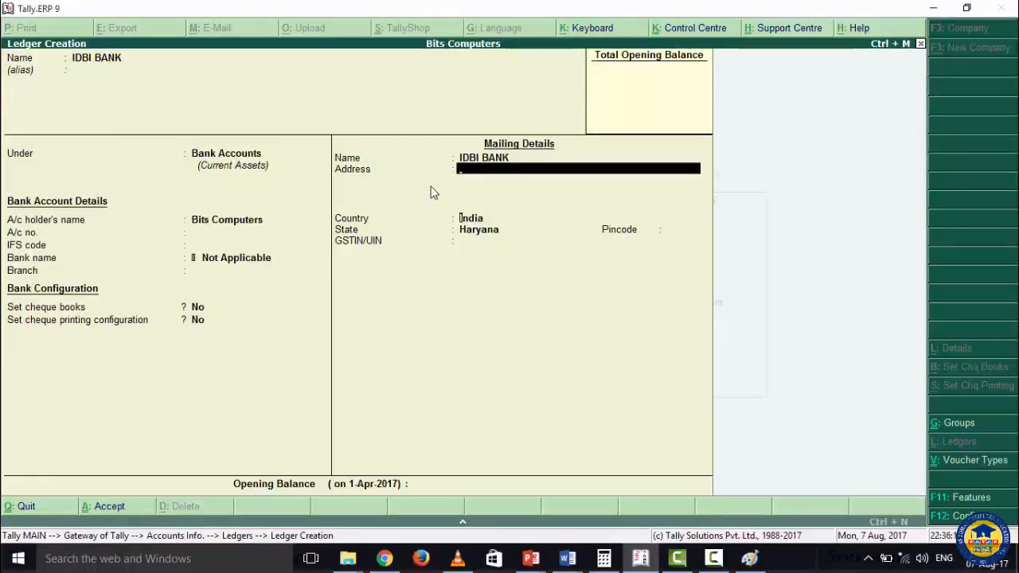
pyautogui.press('Return')
pyautogui.press('Return')
pyautogui.press('Return')
pyautogui.press('Return')
pyautogui.press('Return')
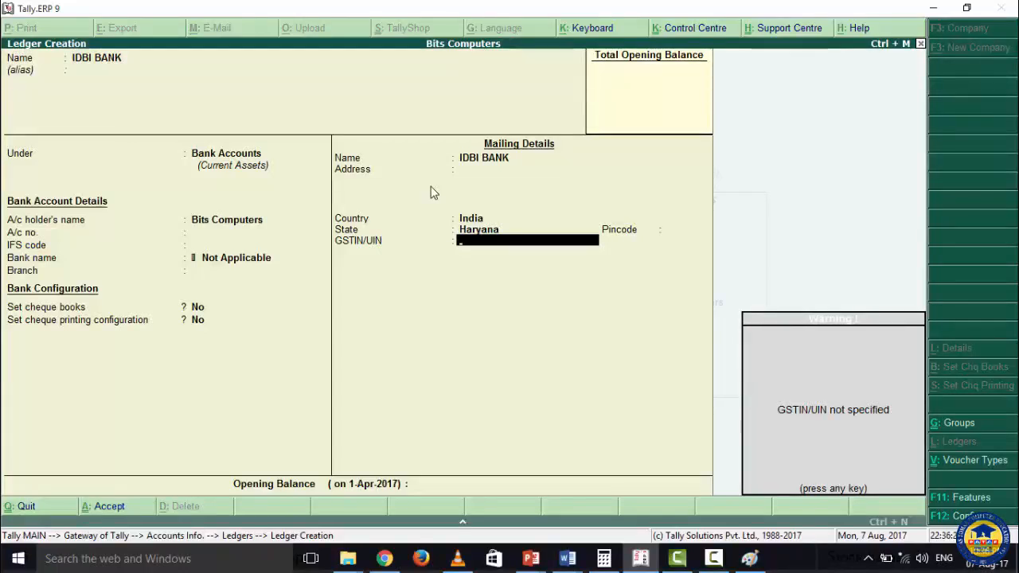
pyautogui.press('Return')
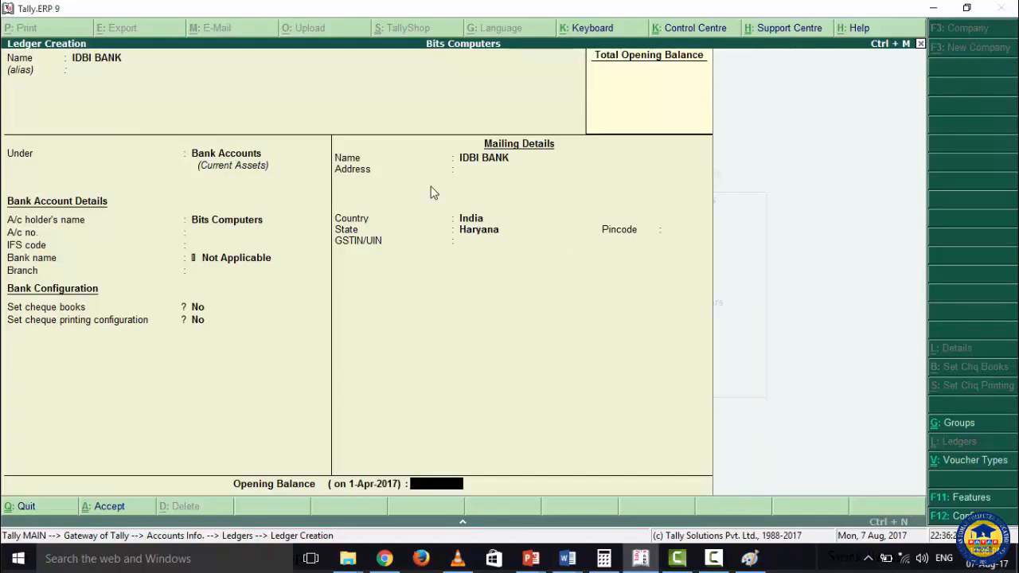
pyautogui.hotkey('alt', 'Tab')
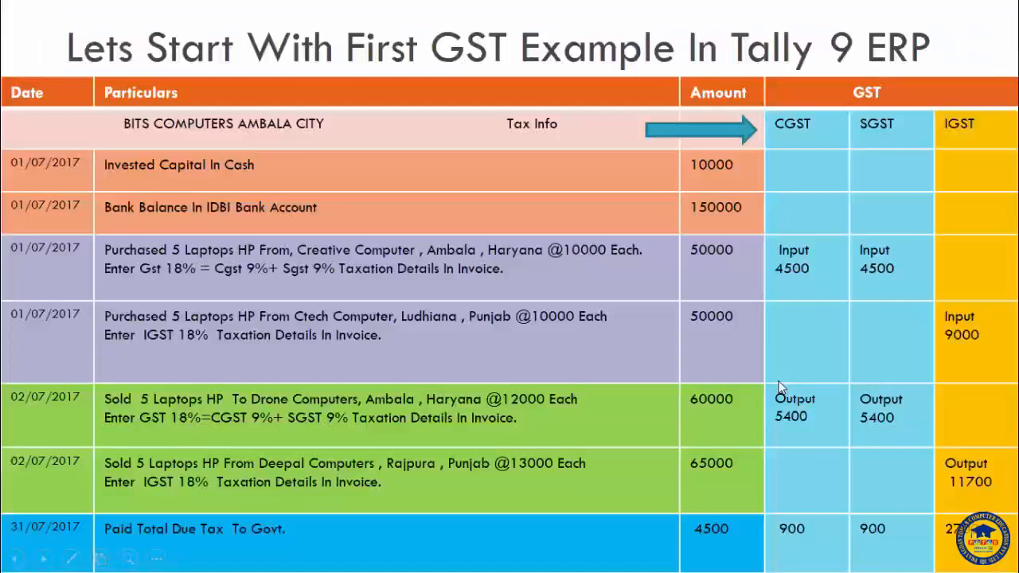
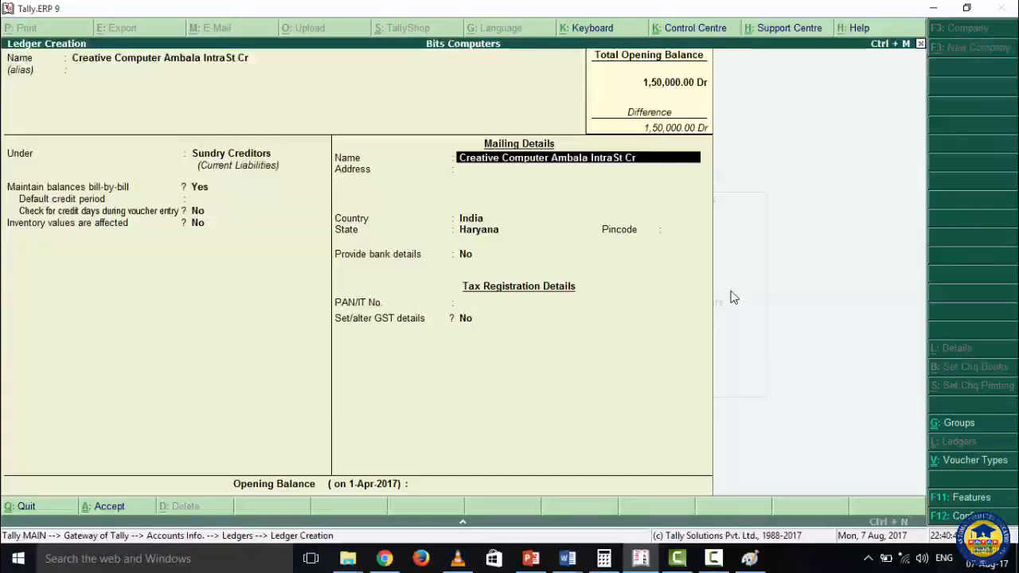
# Keep the Creative Computer creditor ledger's mailing details with India and Haryana, bank details at No and the PAN/IT number blank.
pyautogui.press('Return')
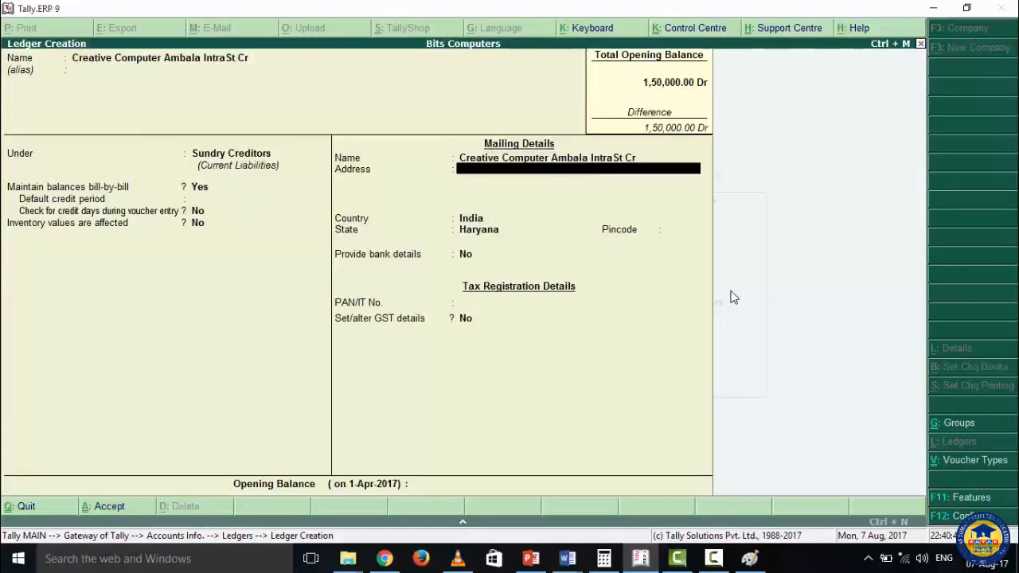
pyautogui.press('Return')
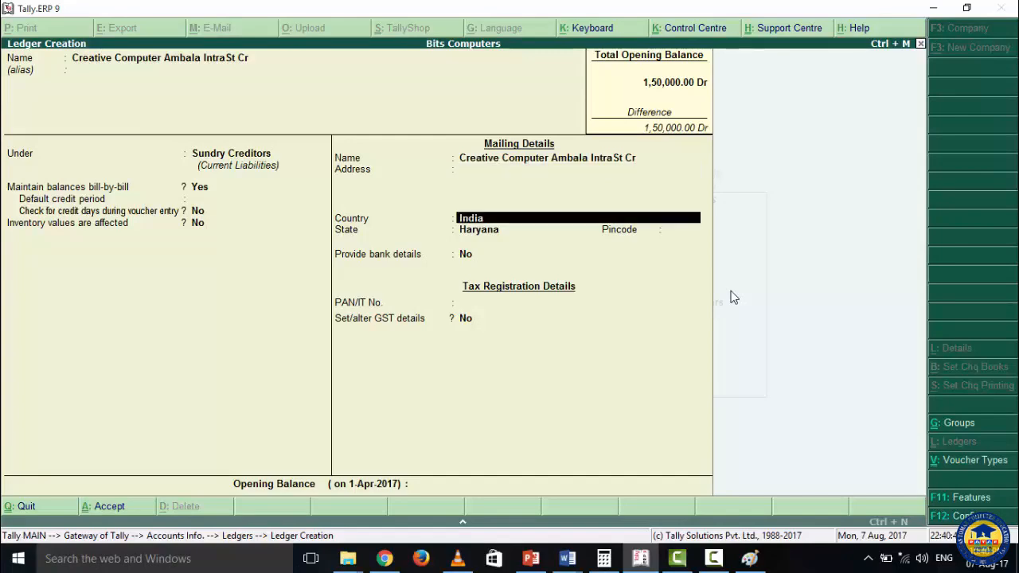
pyautogui.press('Return')
pyautogui.press('Return')
pyautogui.press('Return')
pyautogui.press('Return')
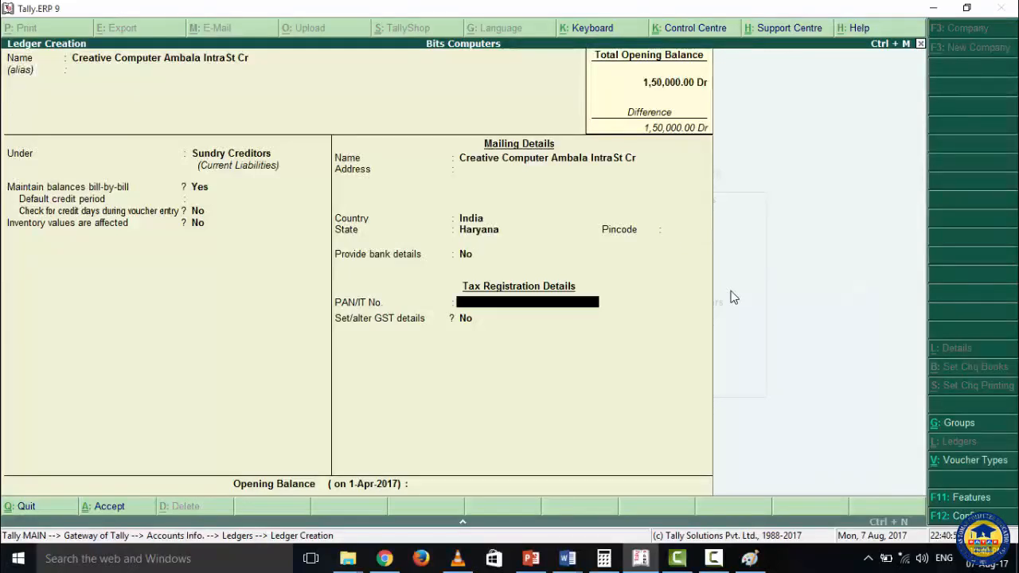
pyautogui.press('Return')
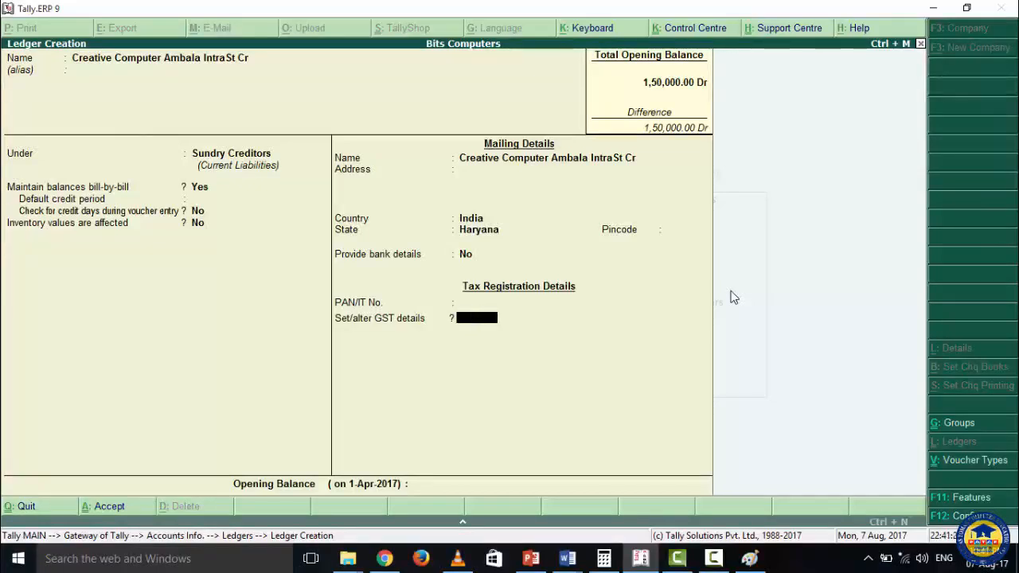
# Set Creative Computer's GST details to Regular registration with its GSTIN/UIN, not an e-commerce operator, and save the ledger without an opening balance.
pyautogui.write('yes')
pyautogui.press('Return')
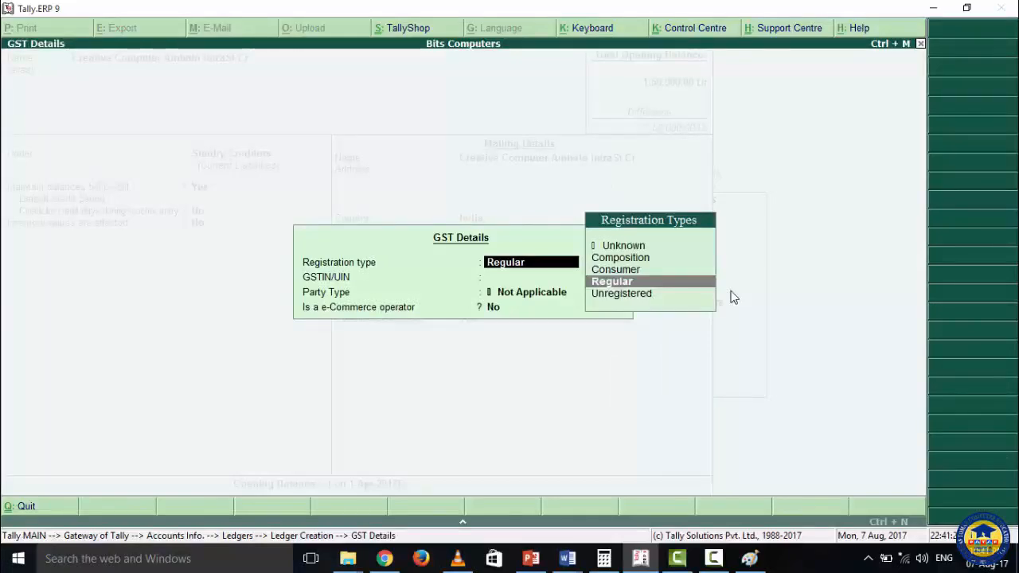
pyautogui.press('Return')
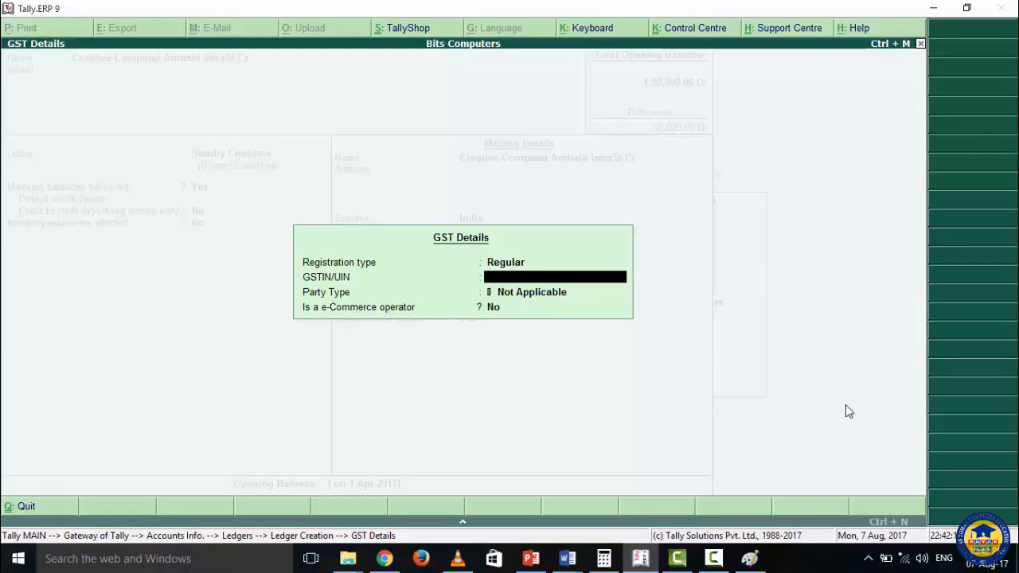
pyautogui.write('06ADFCG')
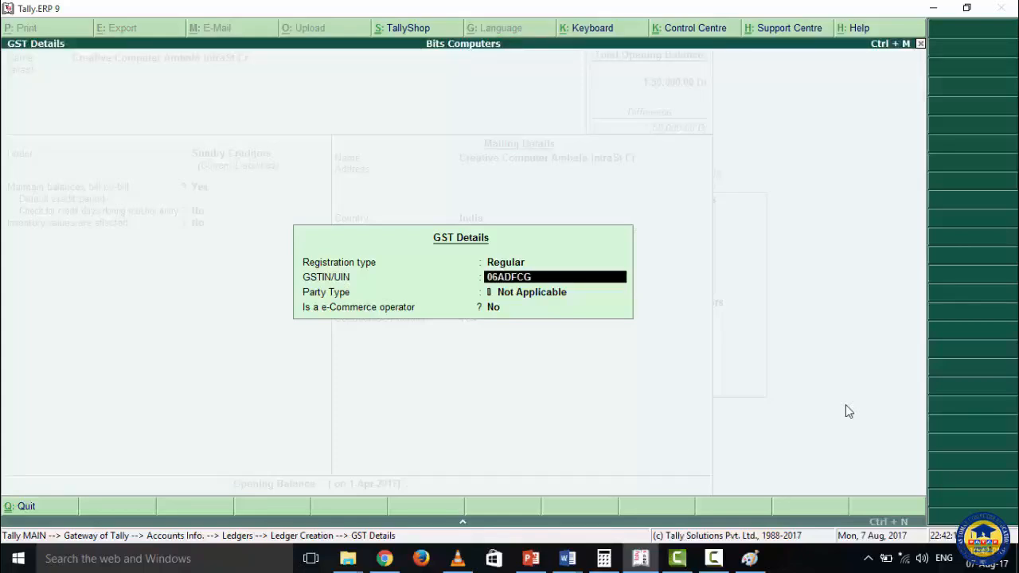
pyautogui.write('1234A4Z5')
pyautogui.press('Return')
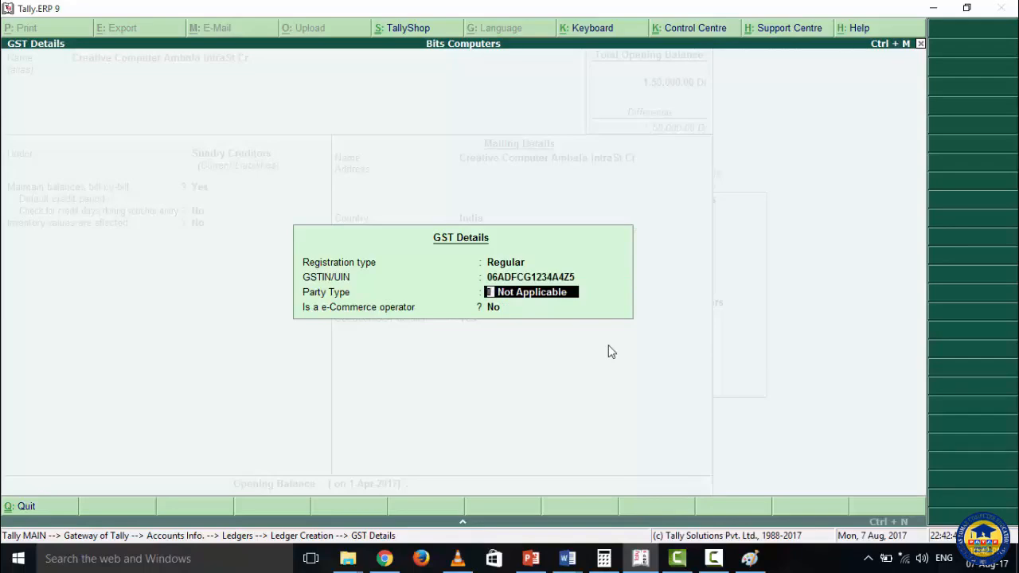
pyautogui.press('Return')
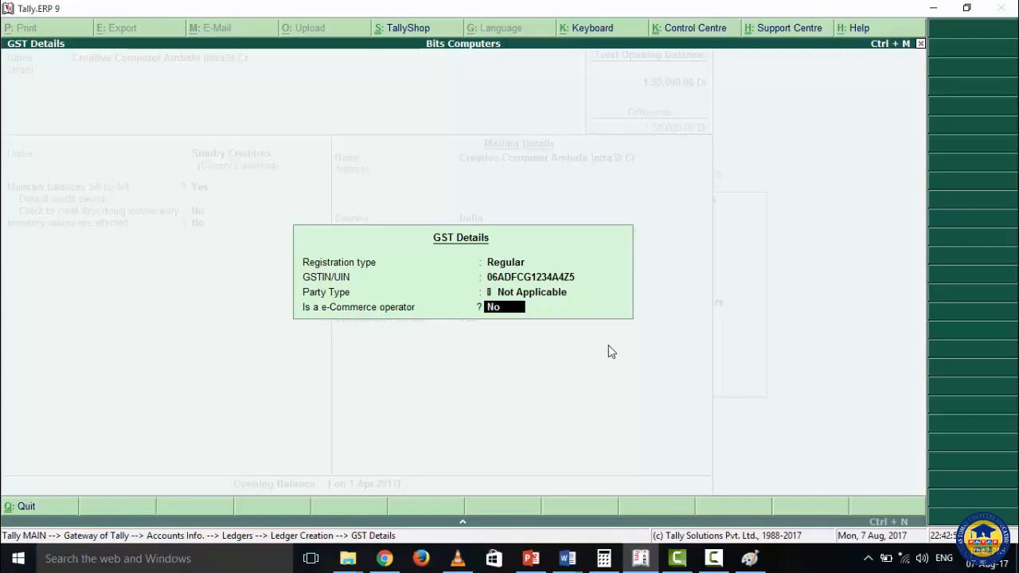
pyautogui.press('Return')
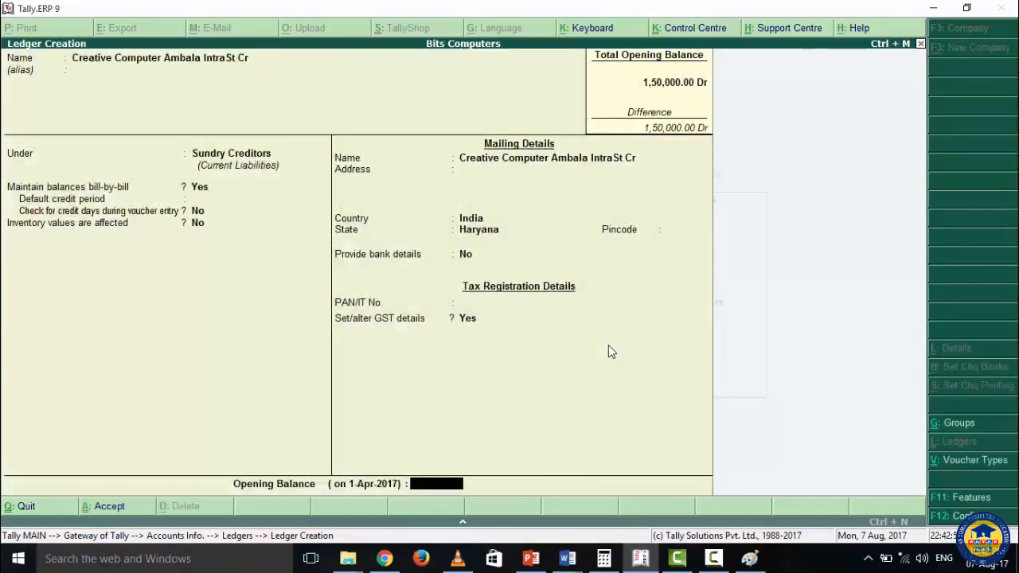
pyautogui.press('Return')
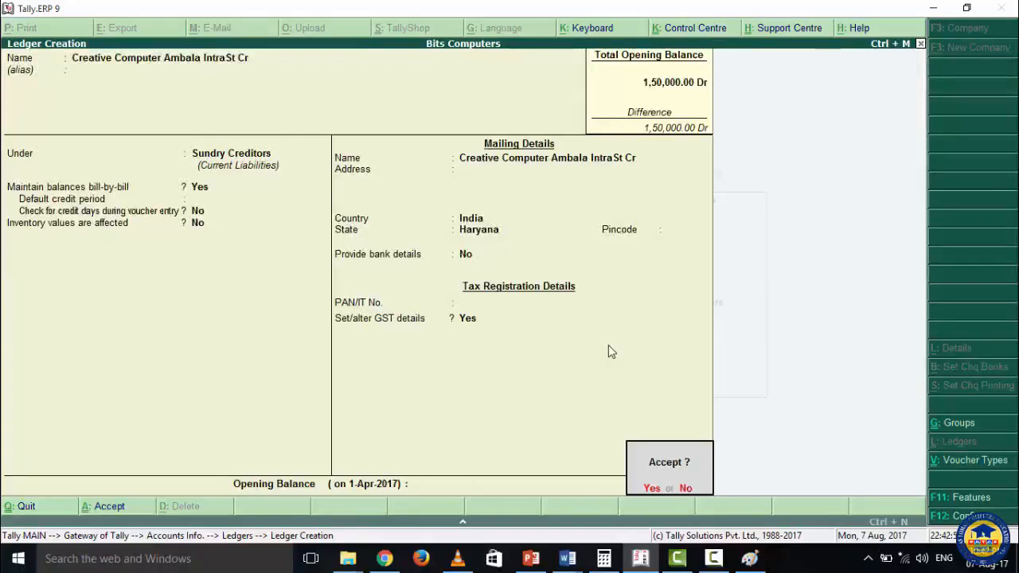
pyautogui.press('Return')
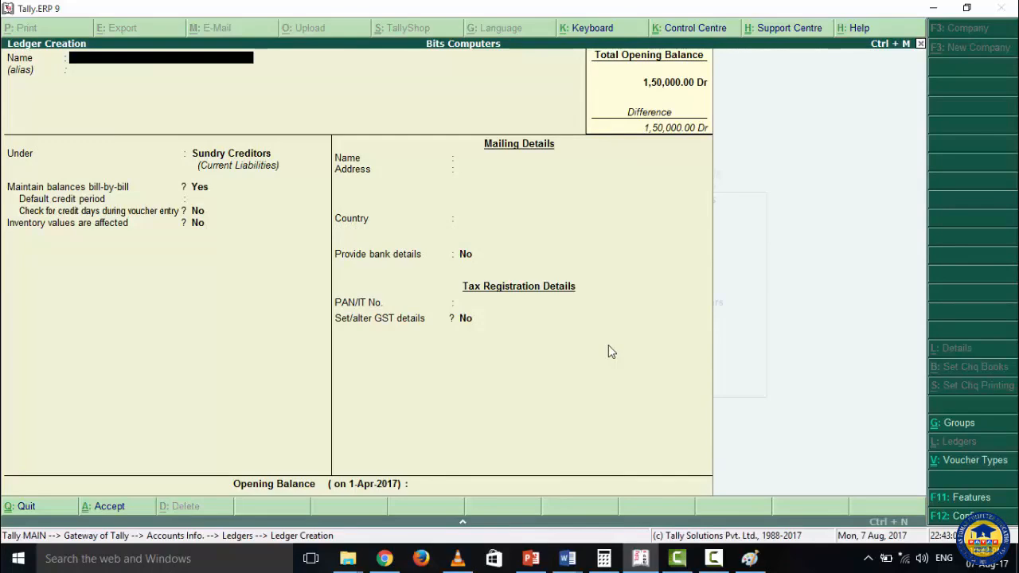
# Name the next ledger Ctech Computer Ludhiana Pb Inter Cr with no alias under Sundry Creditors, keeping bill-by-bill balances at Yes and no credit period.
pyautogui.write('Ctech Computer Ludhiana Pb Inter Cr')
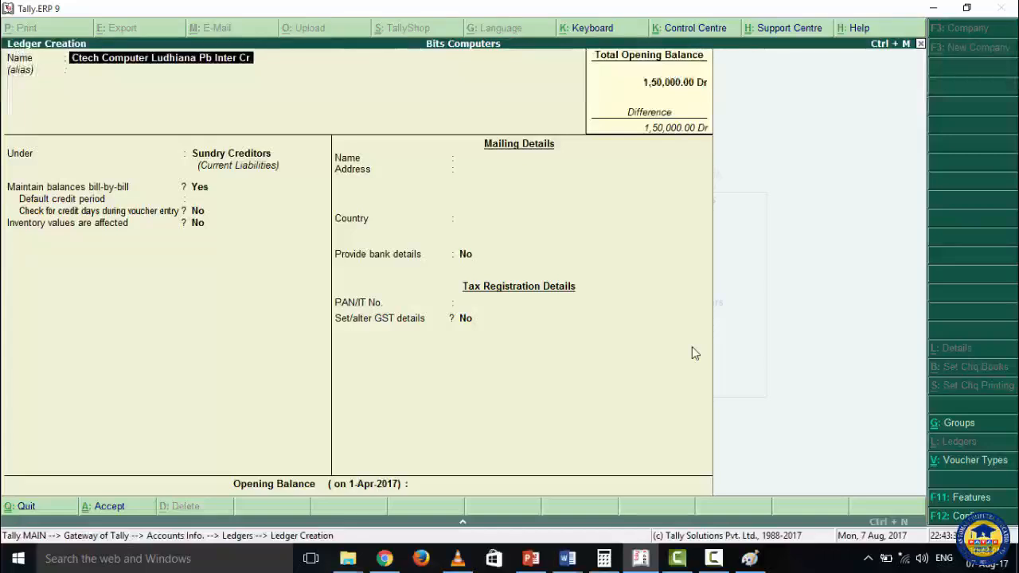
pyautogui.write('.')
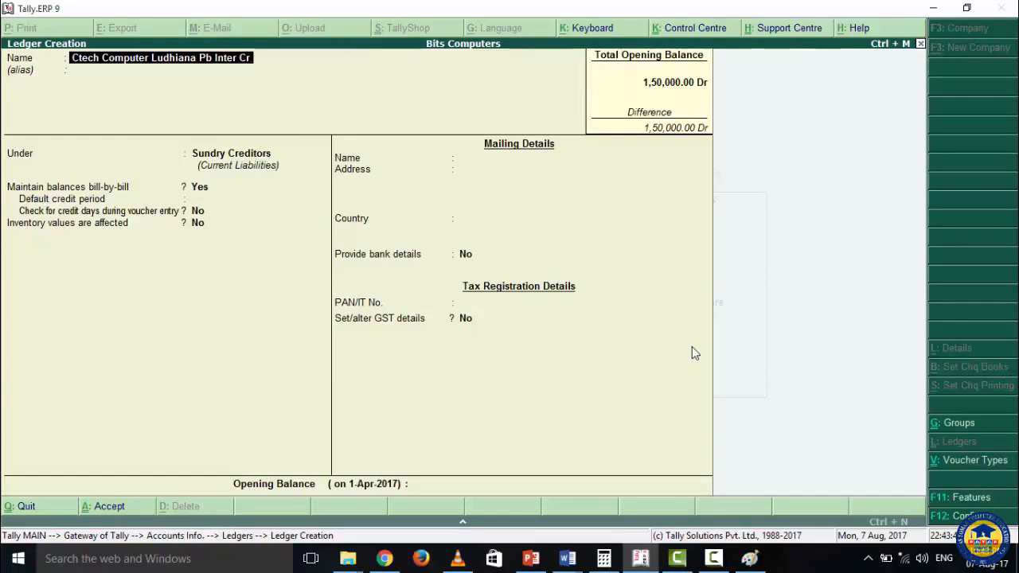
pyautogui.press('Return')
pyautogui.press('Return')
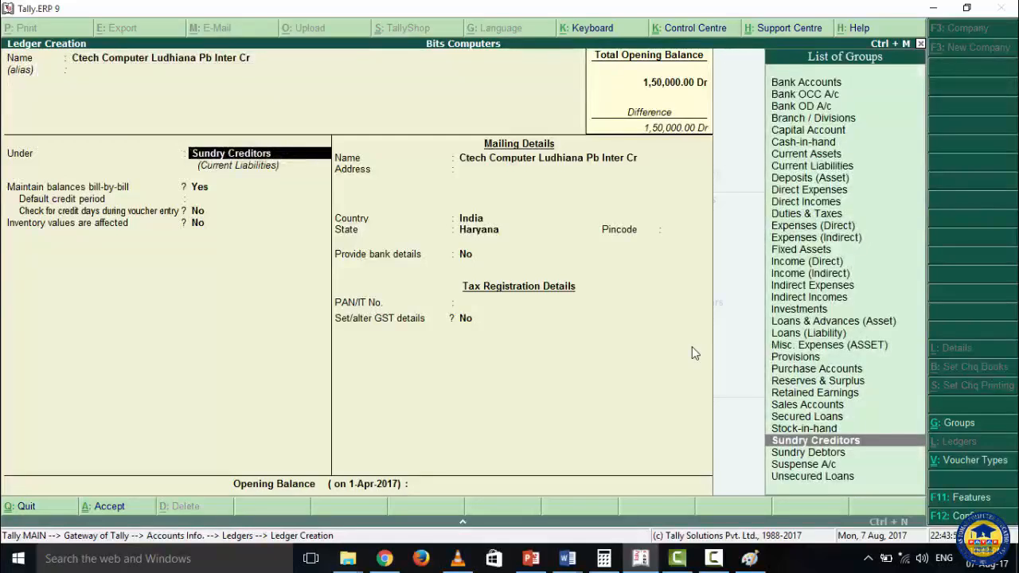
pyautogui.press('Return')
pyautogui.press('Return')
pyautogui.press('Return')
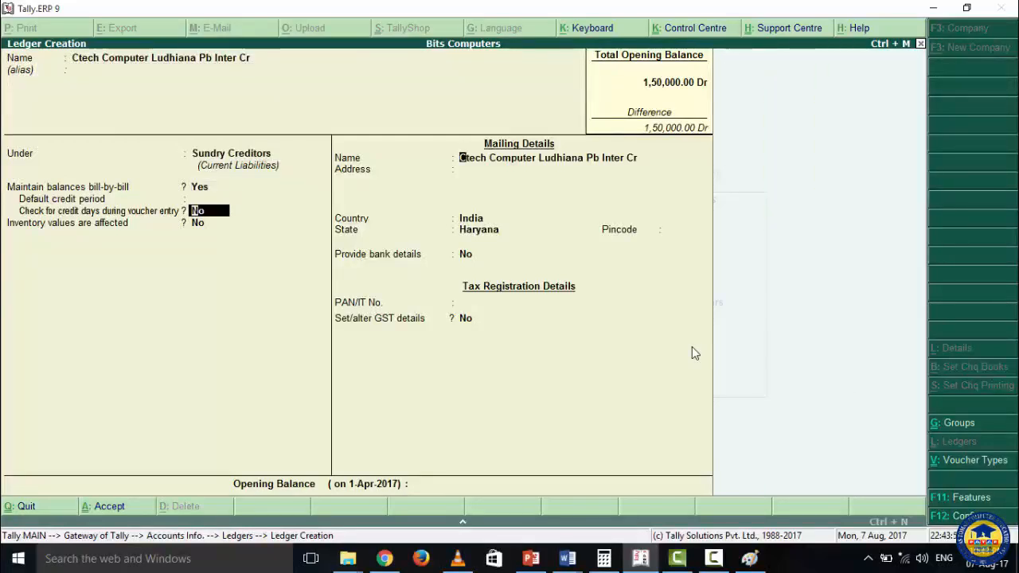
pyautogui.press('Return')
pyautogui.press('Return')
# Set the Ctech Computer ledger's state to Punjab in India, keeping bank details at No and the PAN/IT number blank.
pyautogui.press('Return')
pyautogui.press('Return')
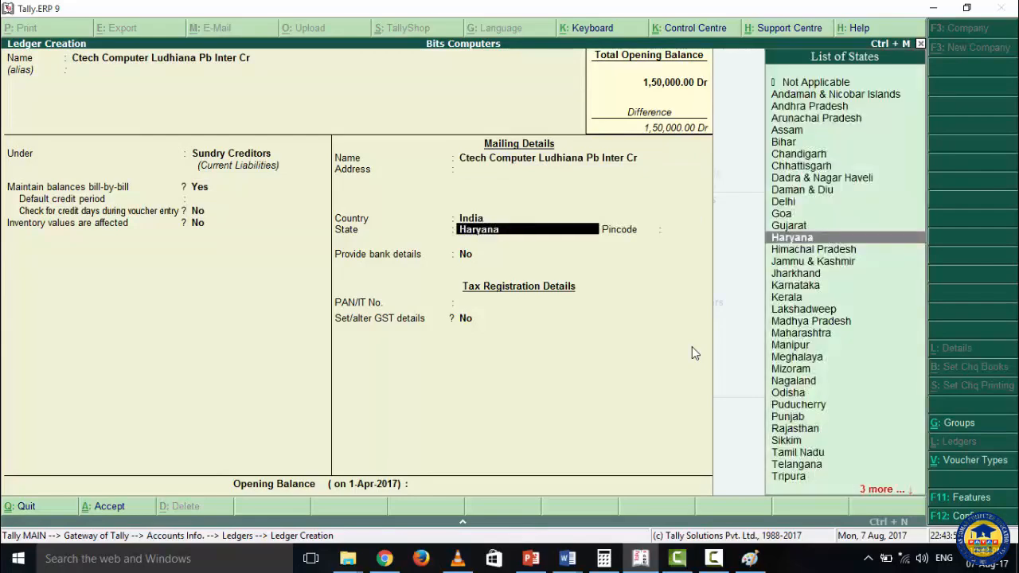
pyautogui.write('Pun')
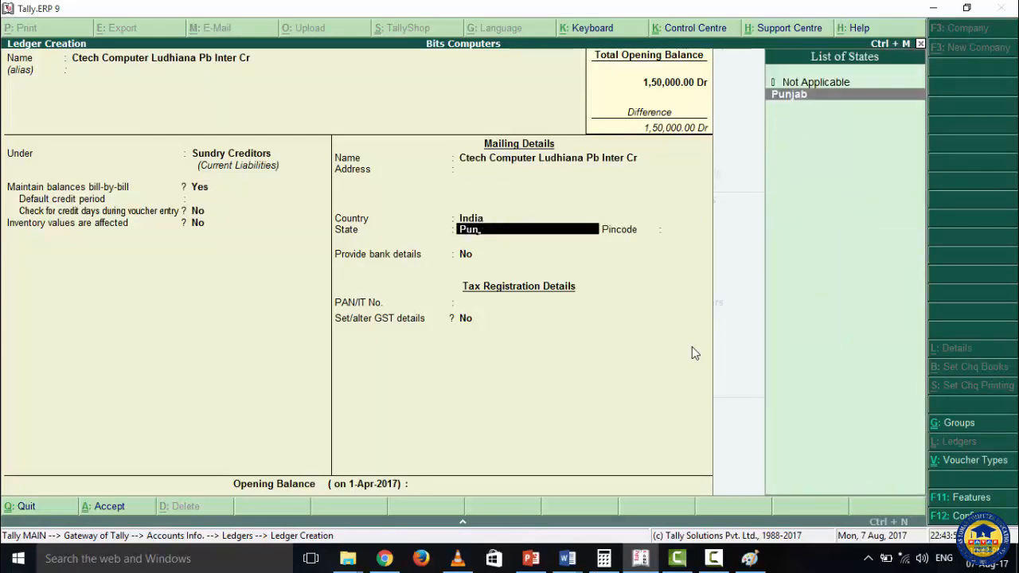
pyautogui.press('Return')
pyautogui.press('Return')
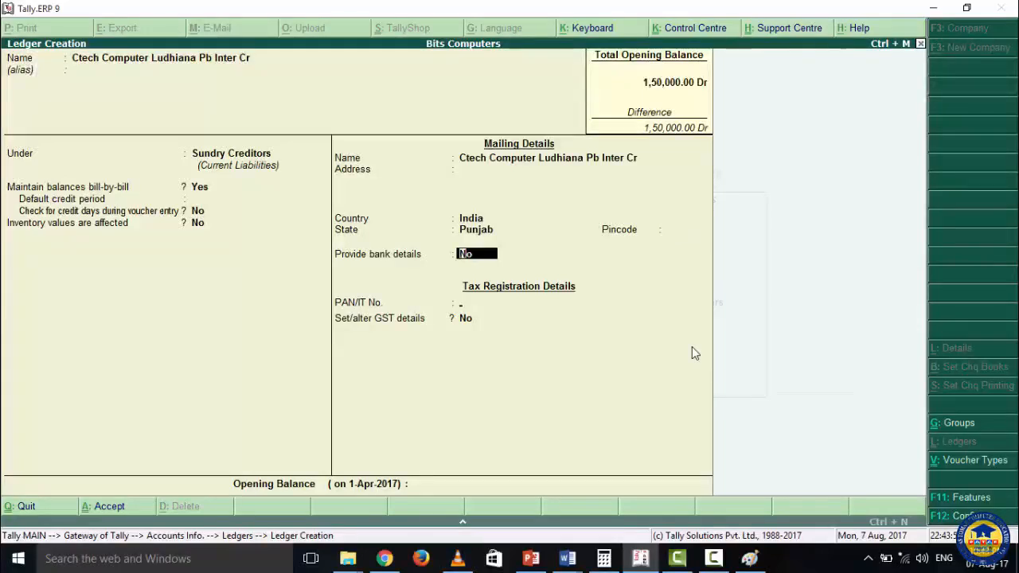
pyautogui.press('Return')
pyautogui.press('Return')
# Enable GST details for Ctech Computer with Regular registration and its GSTIN/UIN, and save the ledger without an opening balance.
pyautogui.write('yes')
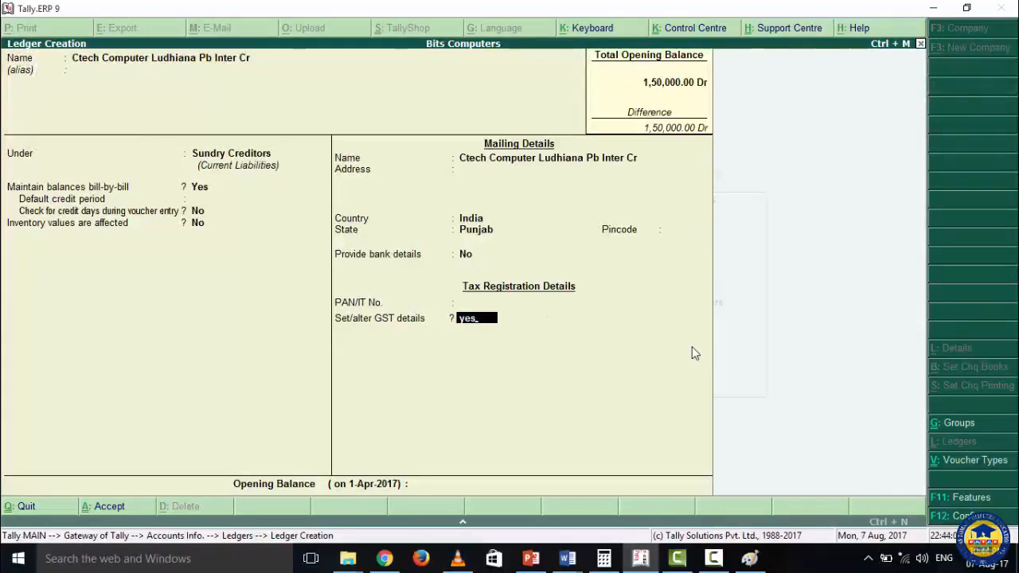
pyautogui.press('Return')
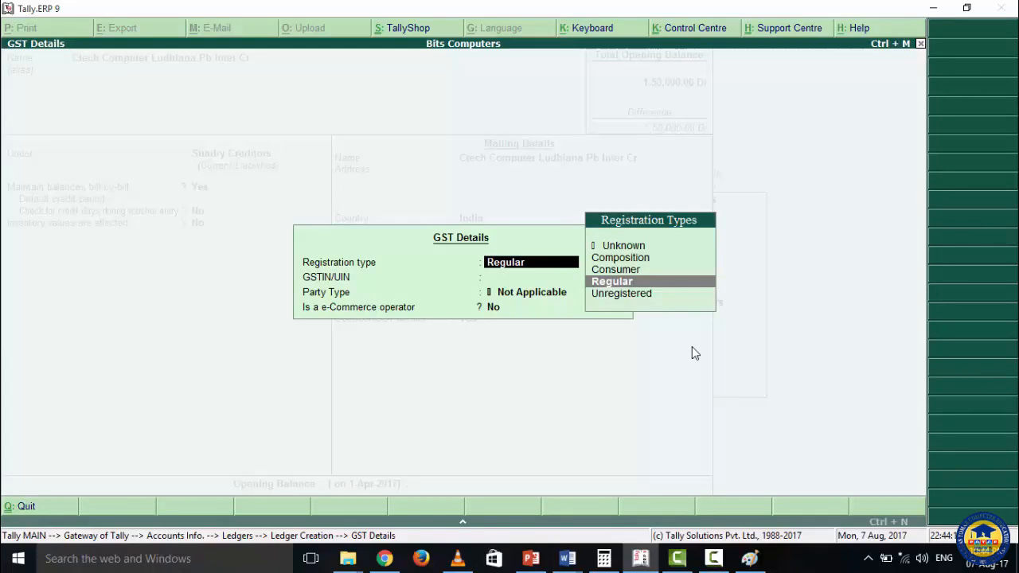
pyautogui.press('Return')
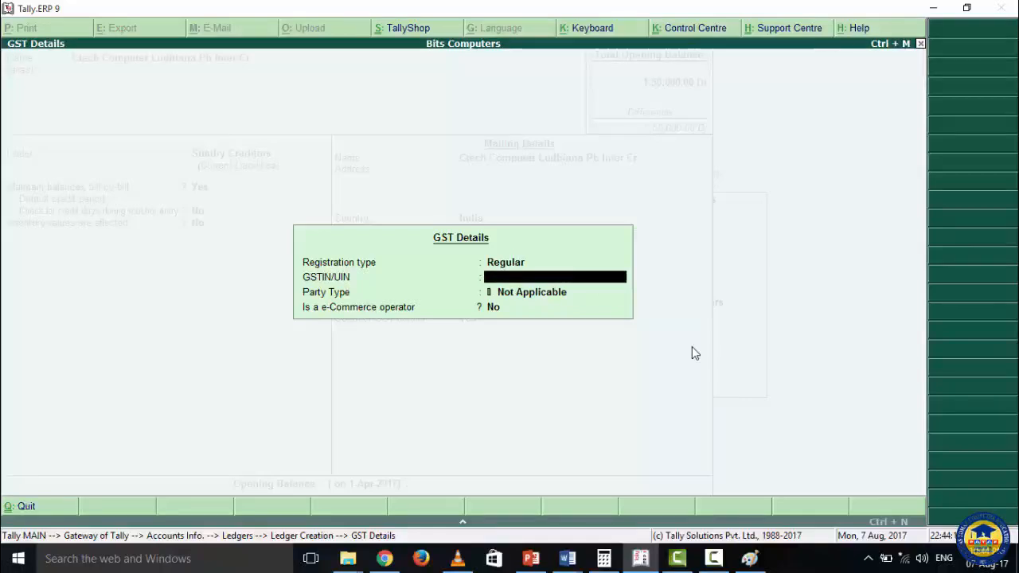
pyautogui.write('03')
pyautogui.write('ABCDE1234A4Z3')
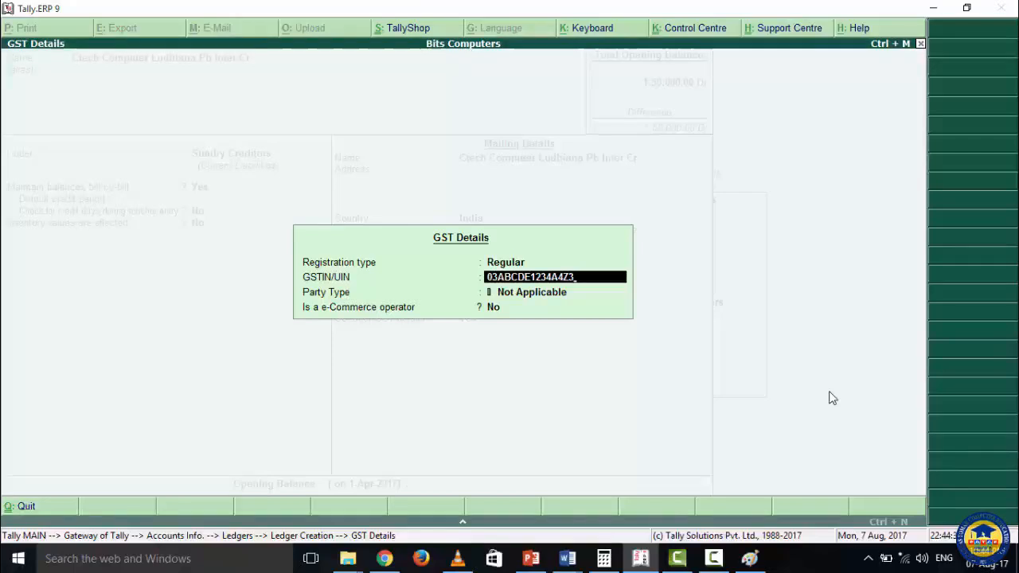
pyautogui.press('Return')
pyautogui.press('Return')
pyautogui.press('Return')
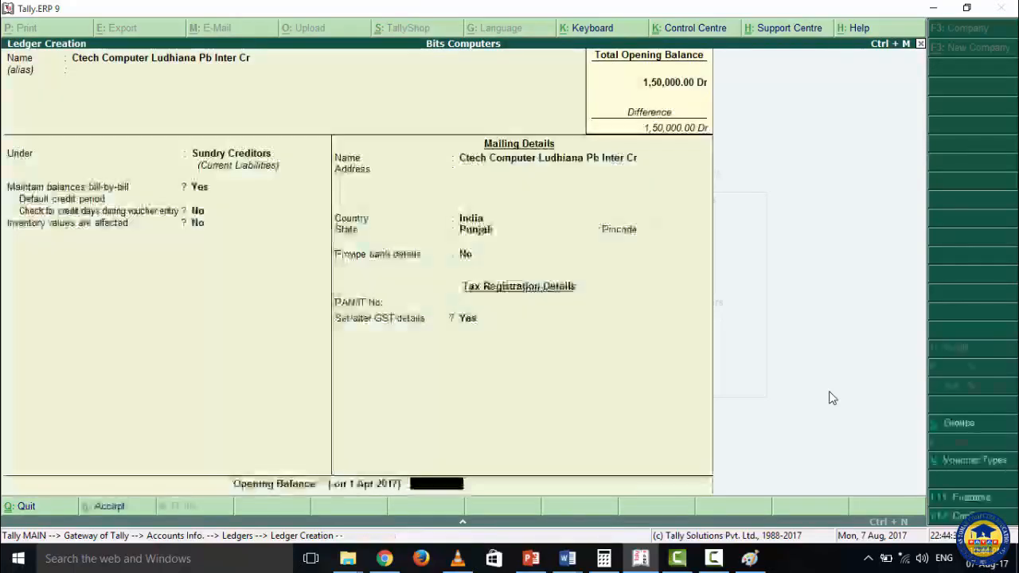
pyautogui.press('Return')
pyautogui.press('Return')
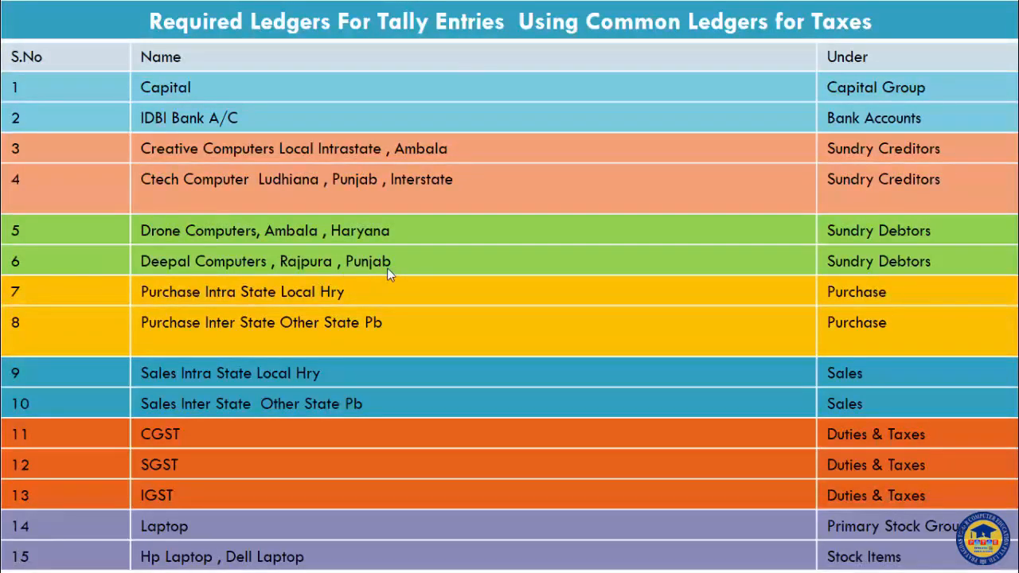
# Switch from the slide to Tally.ERP 9 and name the next ledger Drone Computer Amb Hry Dr Intra, with no alias, under Sundry Debtors.
pyautogui.hotkey('alt', 'Tab')
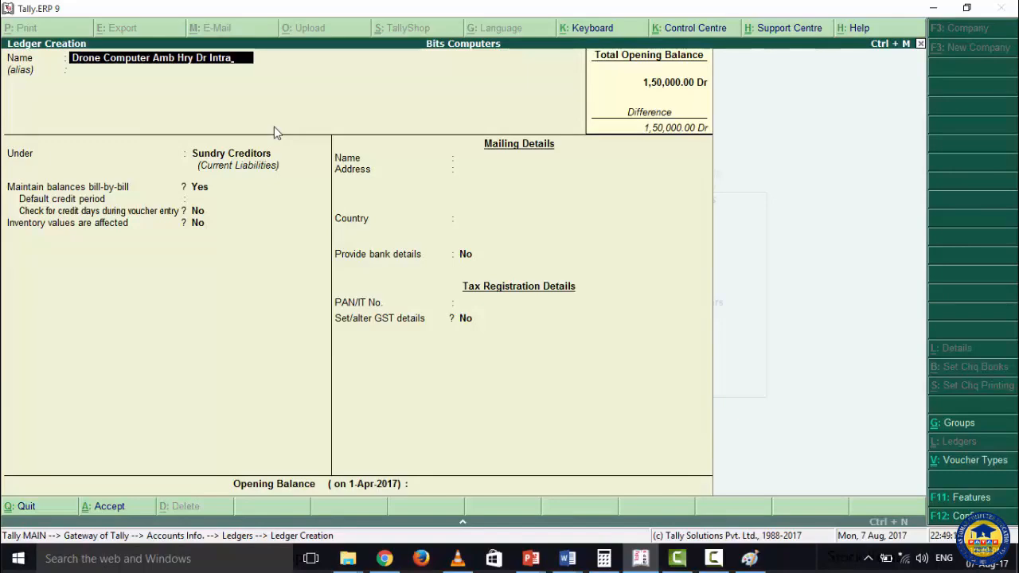
pyautogui.press('Return')
pyautogui.press('Return')
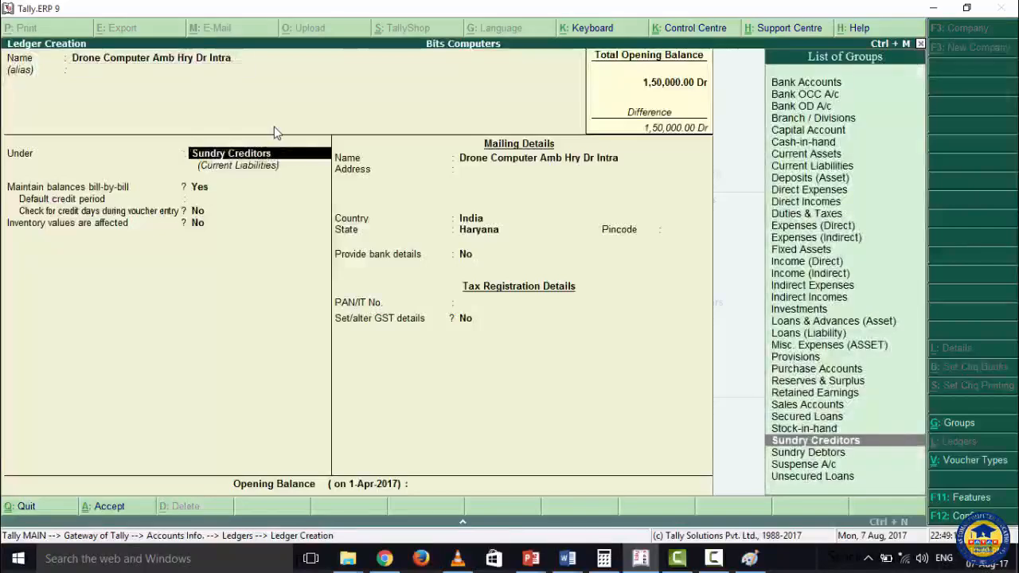
pyautogui.press('Down')
pyautogui.press('Return')
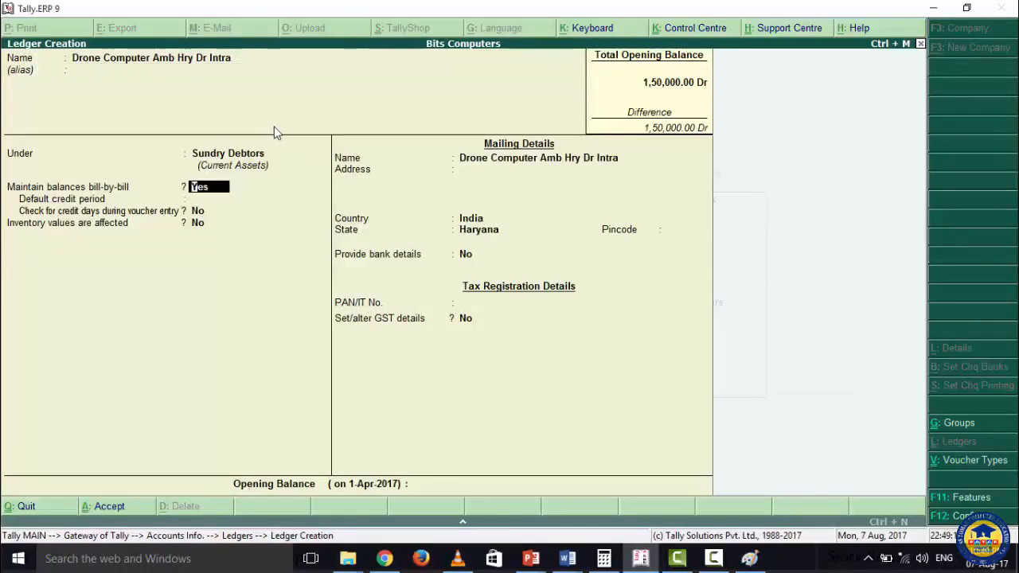
# Keep the Drone Computer ledger's bill-by-bill defaults and its India and Haryana mailing details, with bank details at No and the PAN/IT number blank.
pyautogui.press('Return')
pyautogui.press('Return')
pyautogui.press('Return')
pyautogui.press('Return')
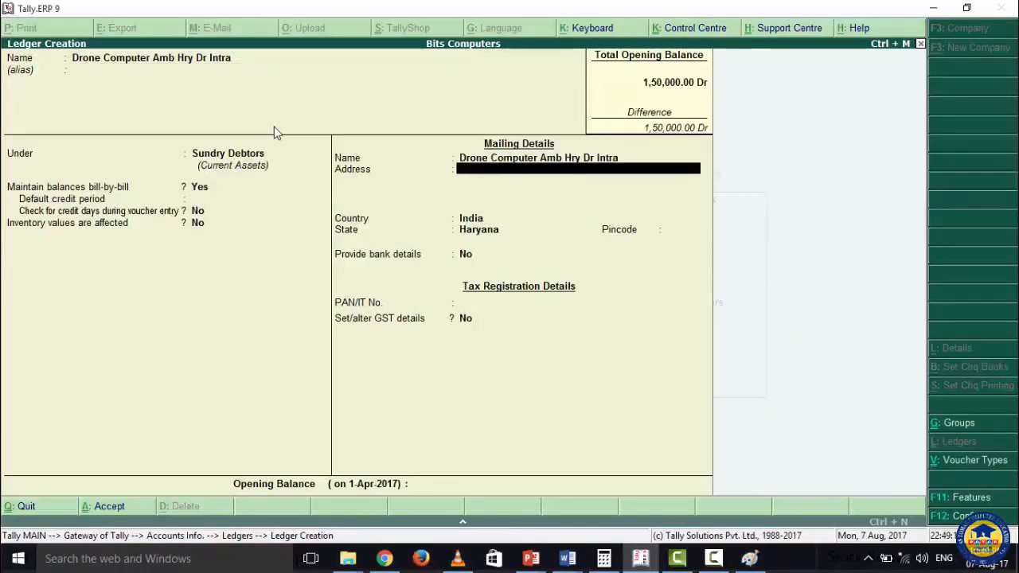
pyautogui.press('Return')
pyautogui.press('Return')
pyautogui.press('Return')
pyautogui.press('Return')
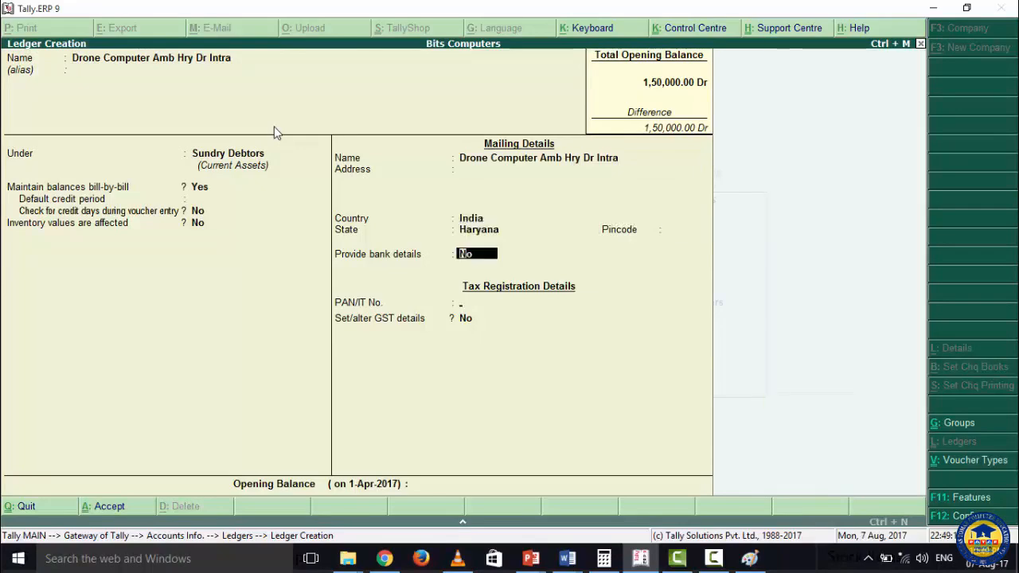
pyautogui.press('Return')
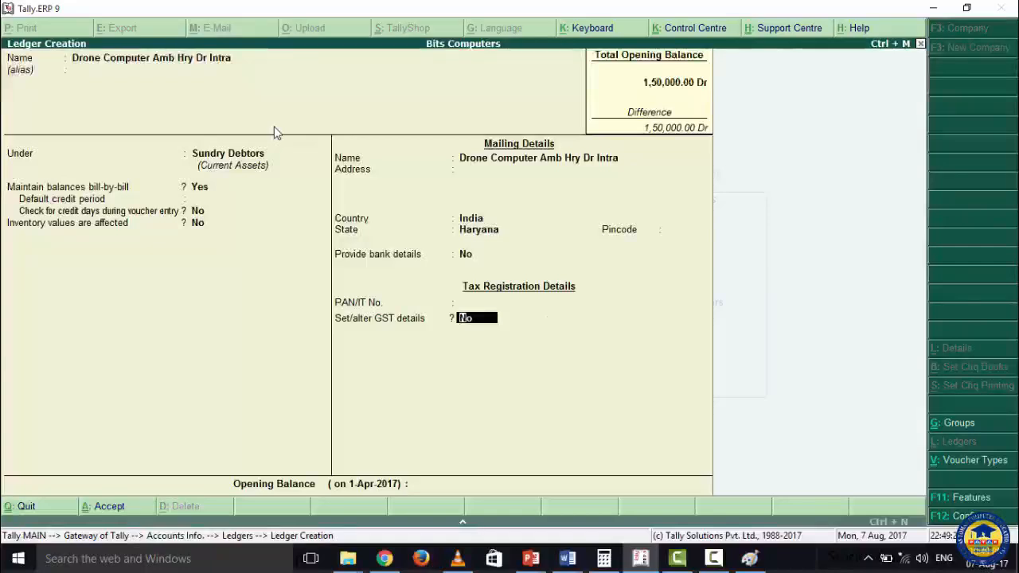
# Enable GST details for Drone Computer with Regular registration and its GSTIN/UIN, and save the ledger without an opening balance.
pyautogui.write('yes')
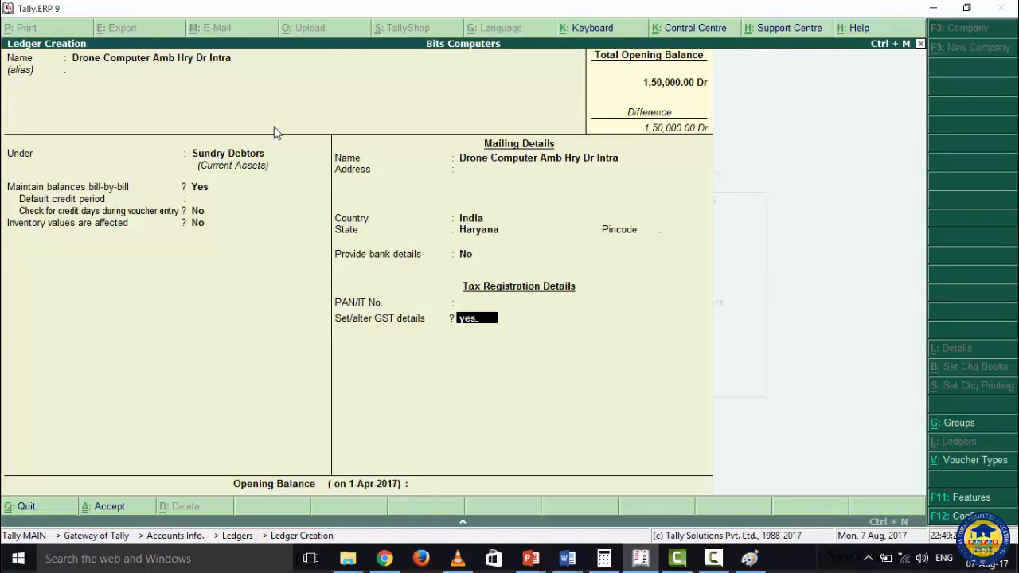
pyautogui.press('Return')
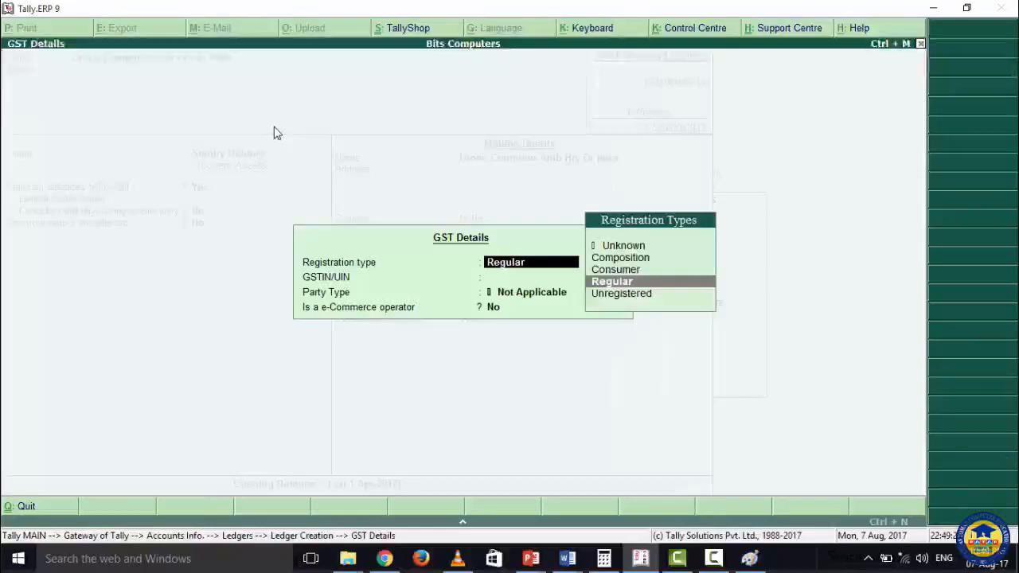
pyautogui.press('Return')
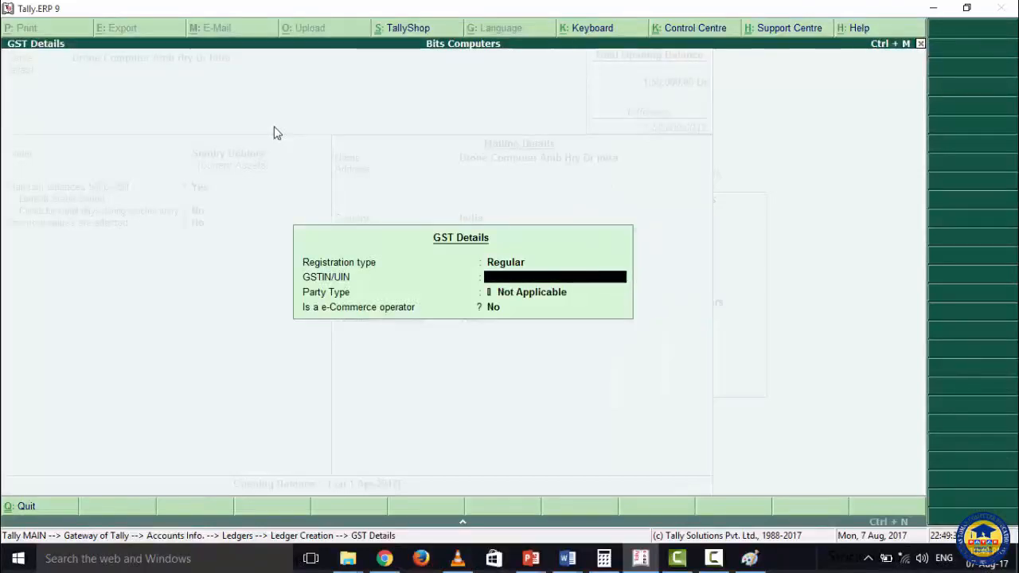
pyautogui.hotkey('ctrl', 'alt', 'v')
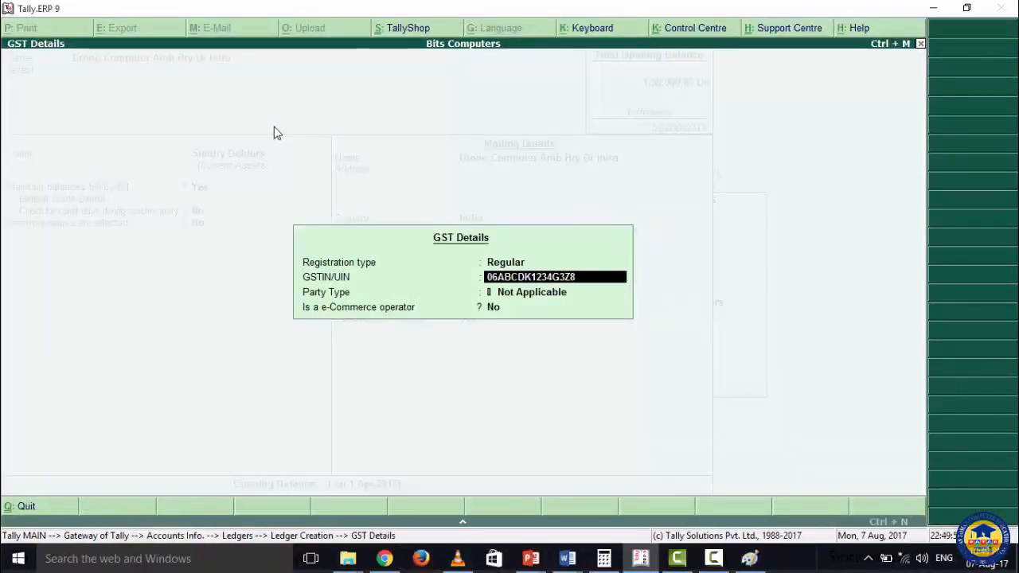
pyautogui.press('Return')
pyautogui.press('Return')
pyautogui.press('Return')
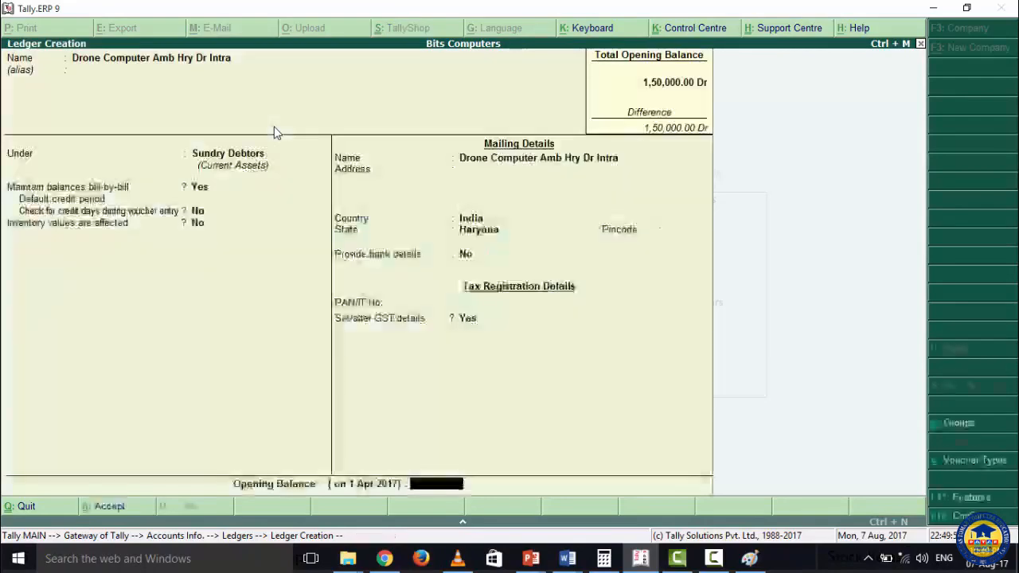
pyautogui.press('Return')
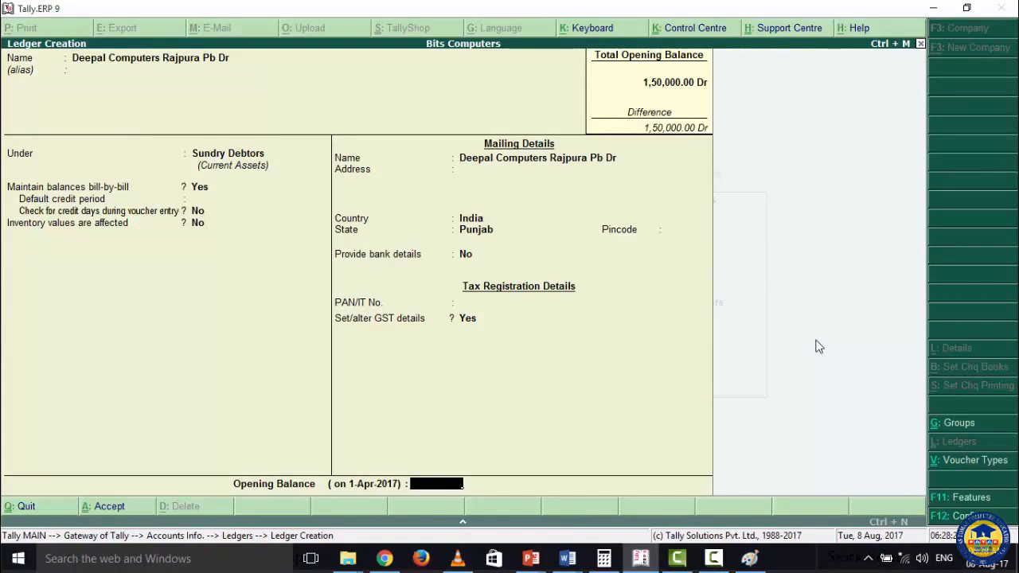
# Review the Deepal Computers Rajpura Pb Dr ledger's GST details, keep Regular registration and its GSTIN/UIN, and save the ledger without an opening balance.
pyautogui.press('Up')
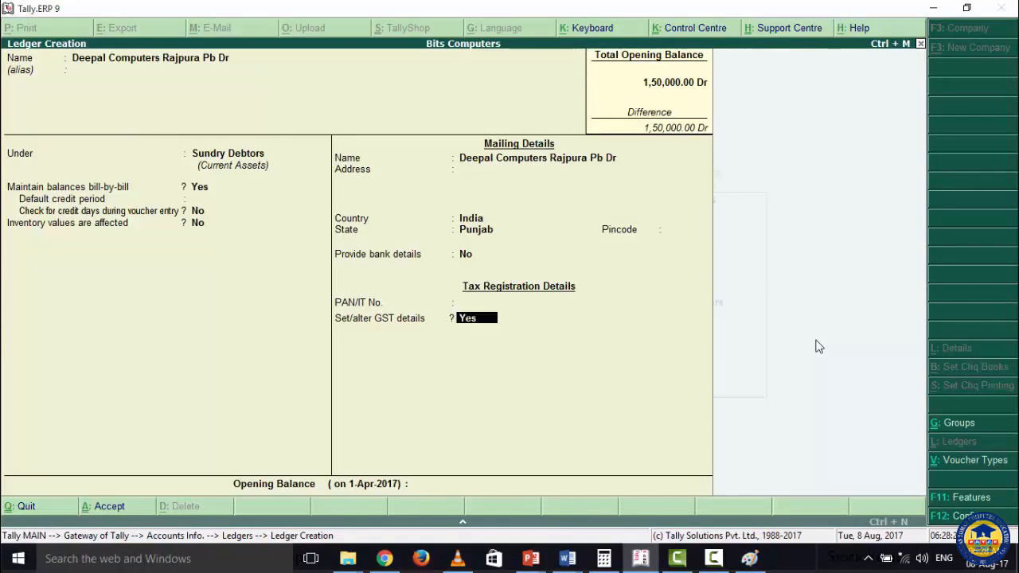
pyautogui.press('Return')
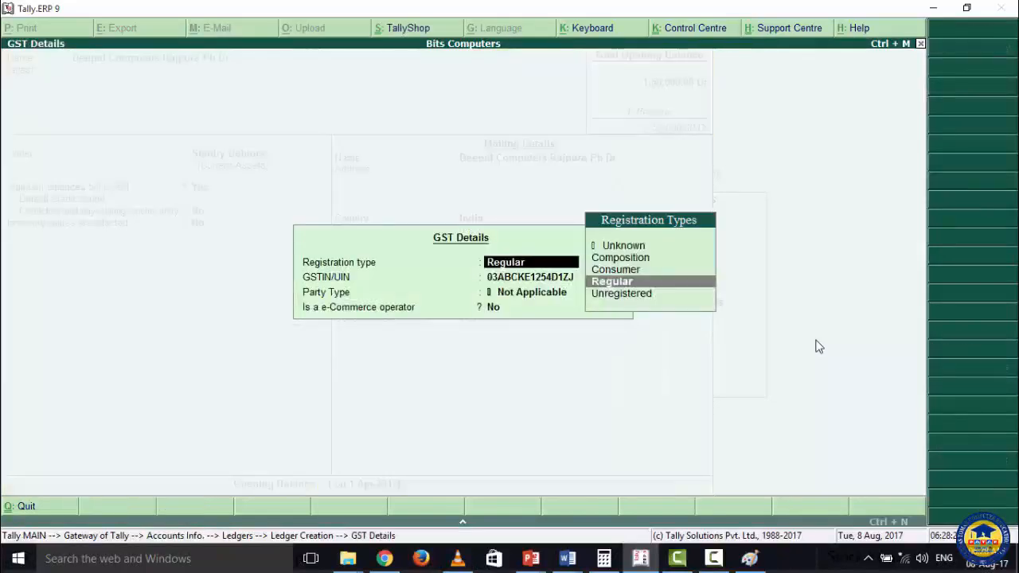
pyautogui.press('Return')
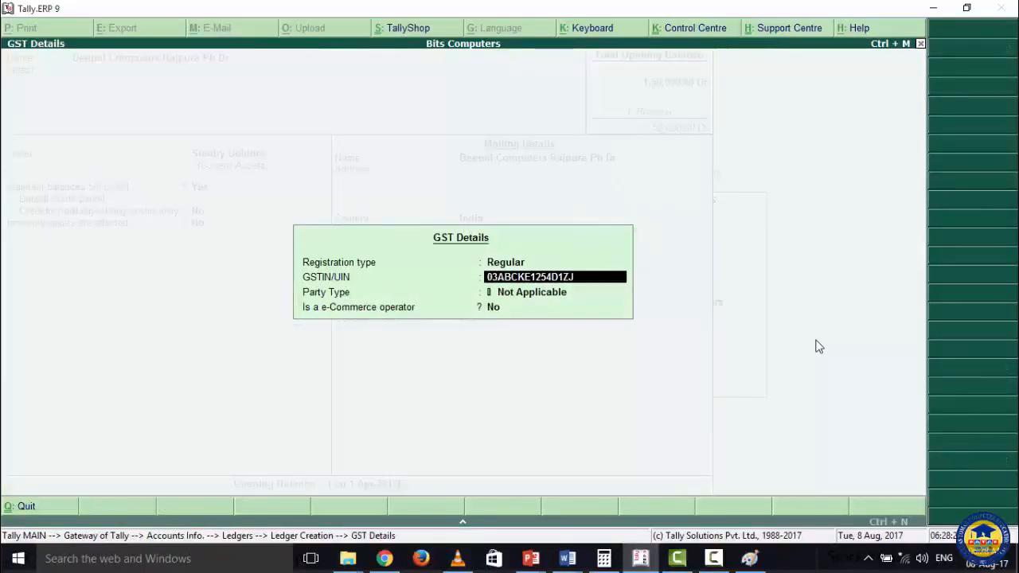
pyautogui.press('Return')
pyautogui.press('Return')
pyautogui.press('Return')
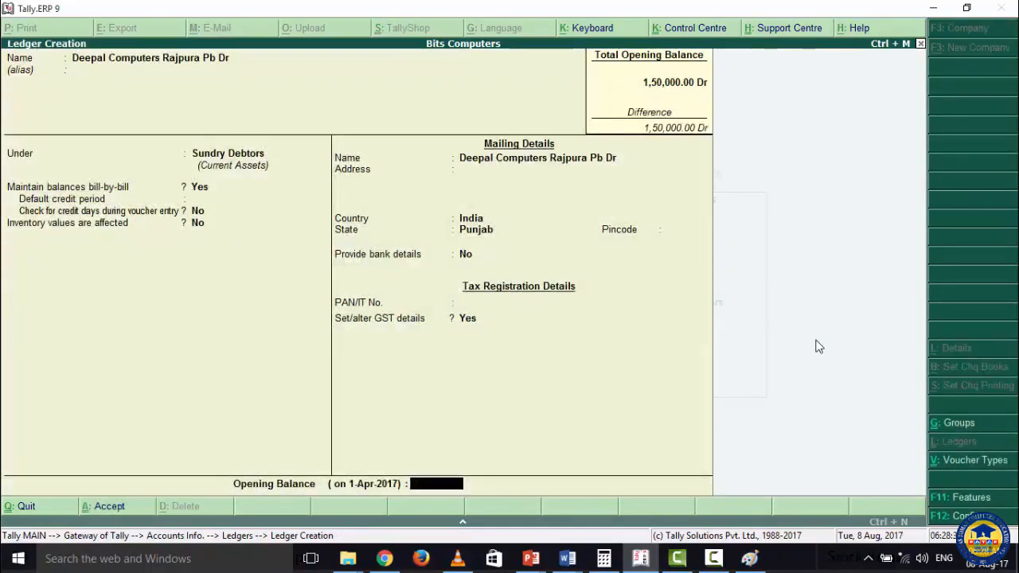
pyautogui.press('Return')
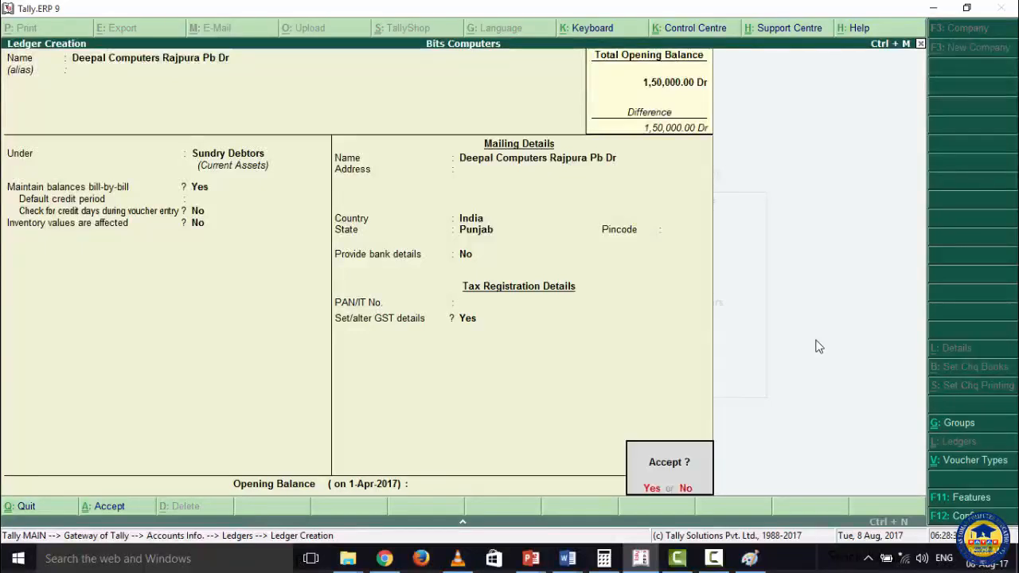
pyautogui.press('Return')
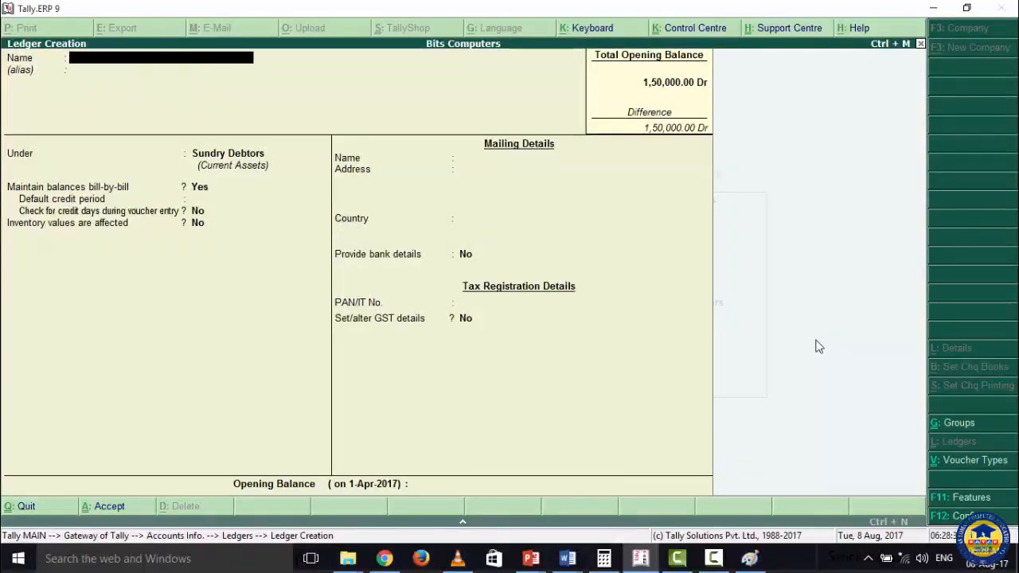